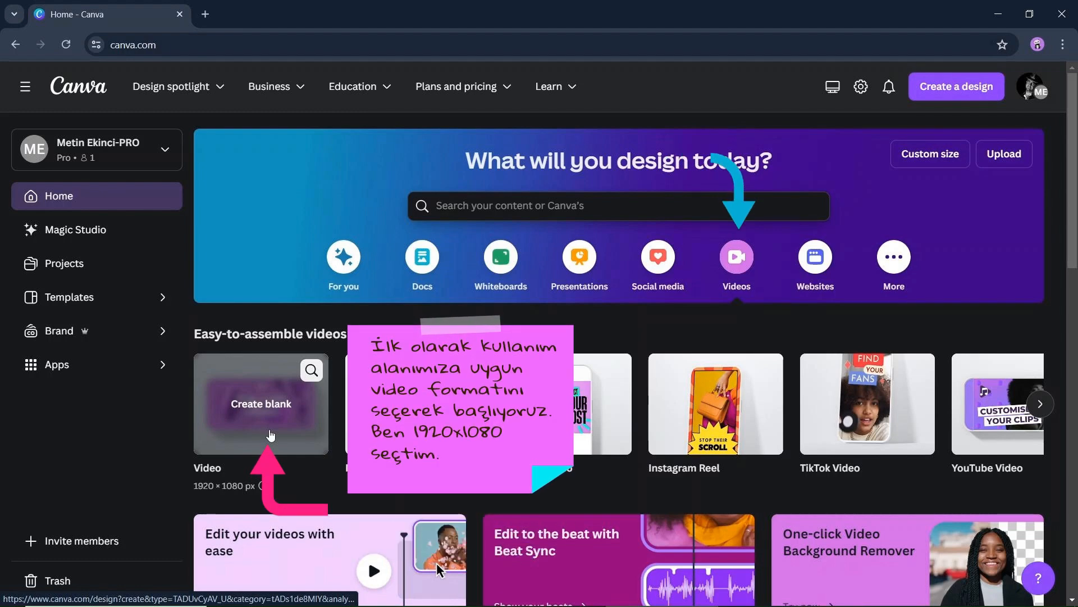
# - Create a blank 1920 × 1080 px video design and set the page duration to 2.0 seconds
pyautogui.click(270, 435)
pyautogui.click(381, 129)
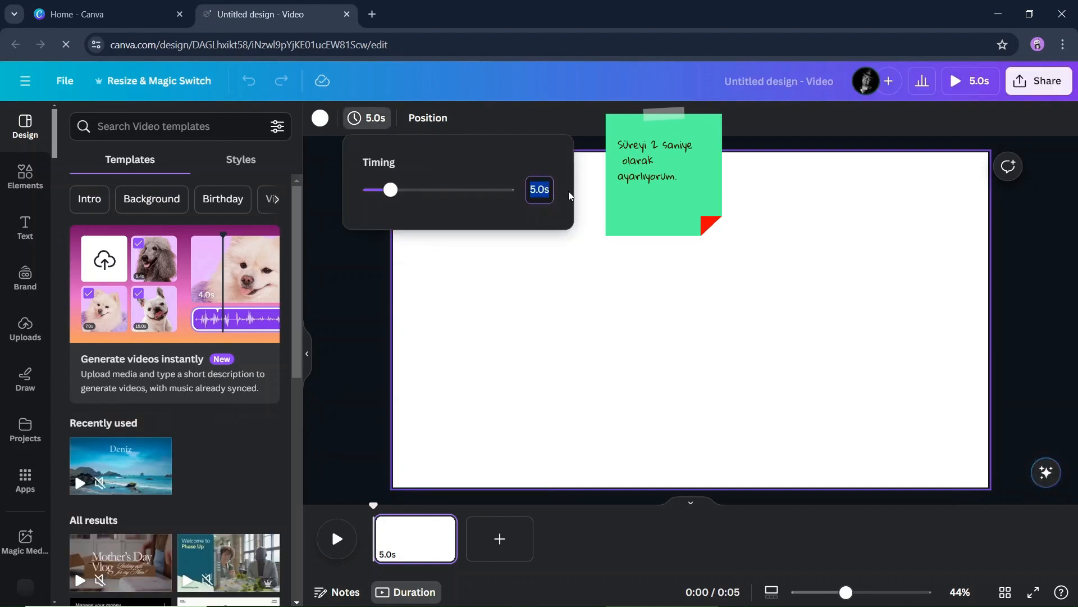
pyautogui.press('Return')
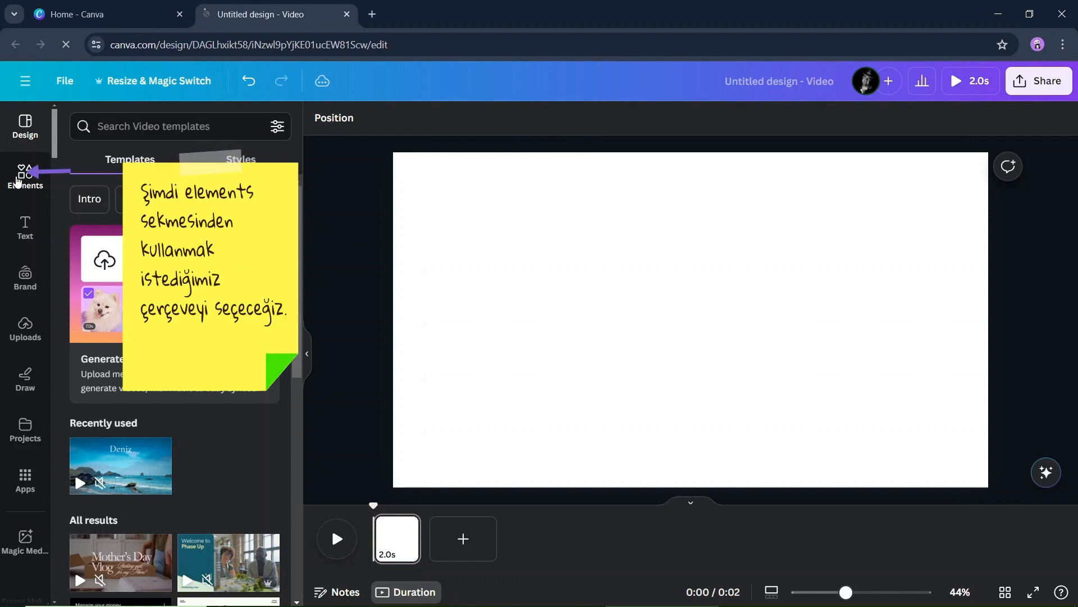
# - Search the elements for "Frame", show all frames and add the plain square frame to the page
pyautogui.click(18, 180)
pyautogui.click(88, 165)
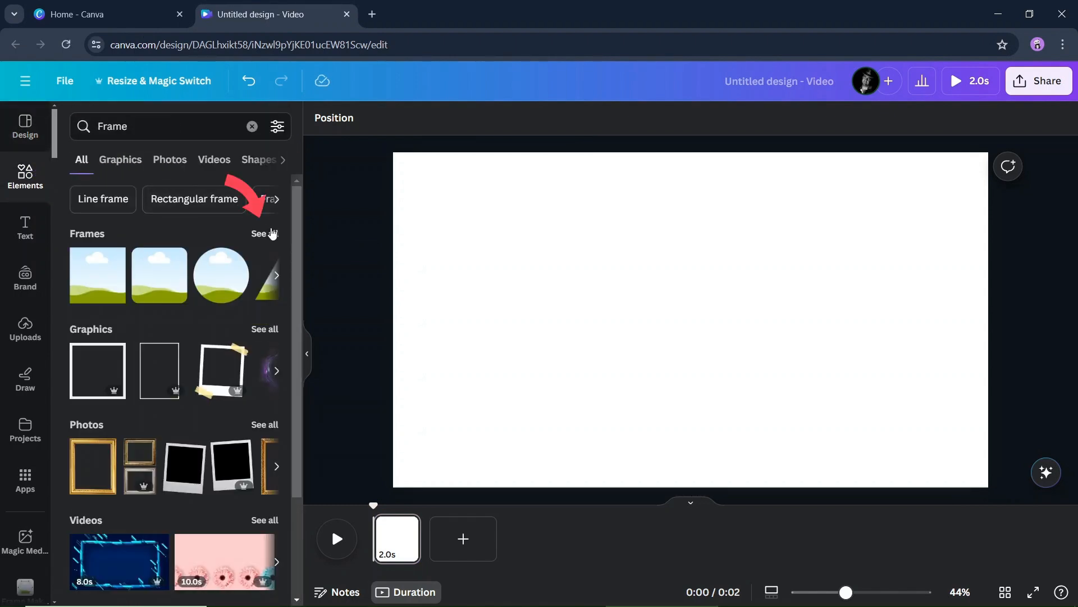
pyautogui.click(272, 233)
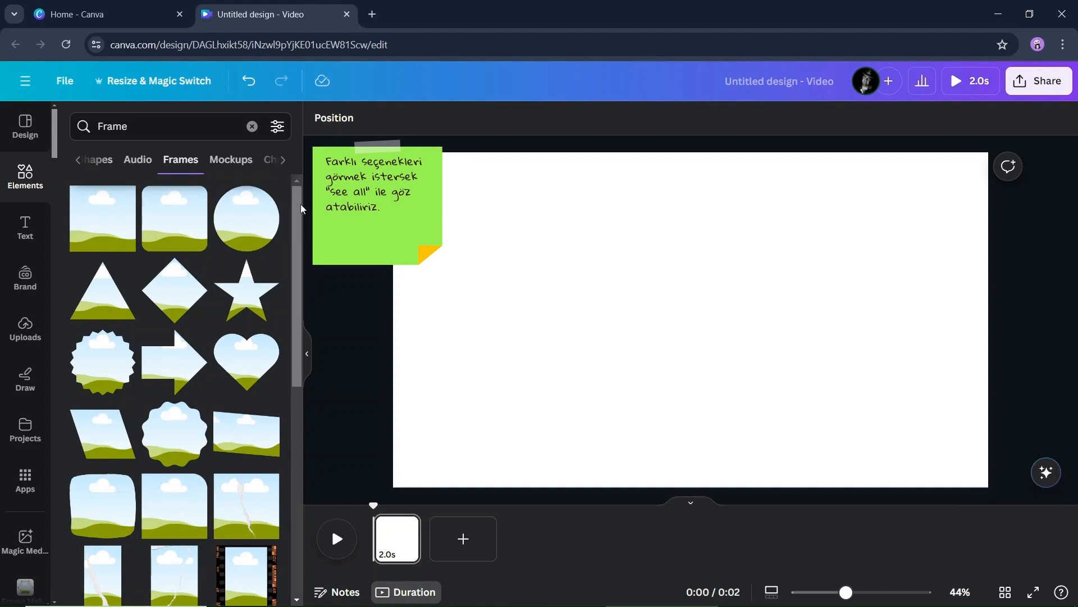
pyautogui.moveTo(301, 208)
pyautogui.mouseDown()
pyautogui.moveTo(298, 334)
pyautogui.moveTo(297, 205)
pyautogui.mouseUp()
pyautogui.click(102, 217)
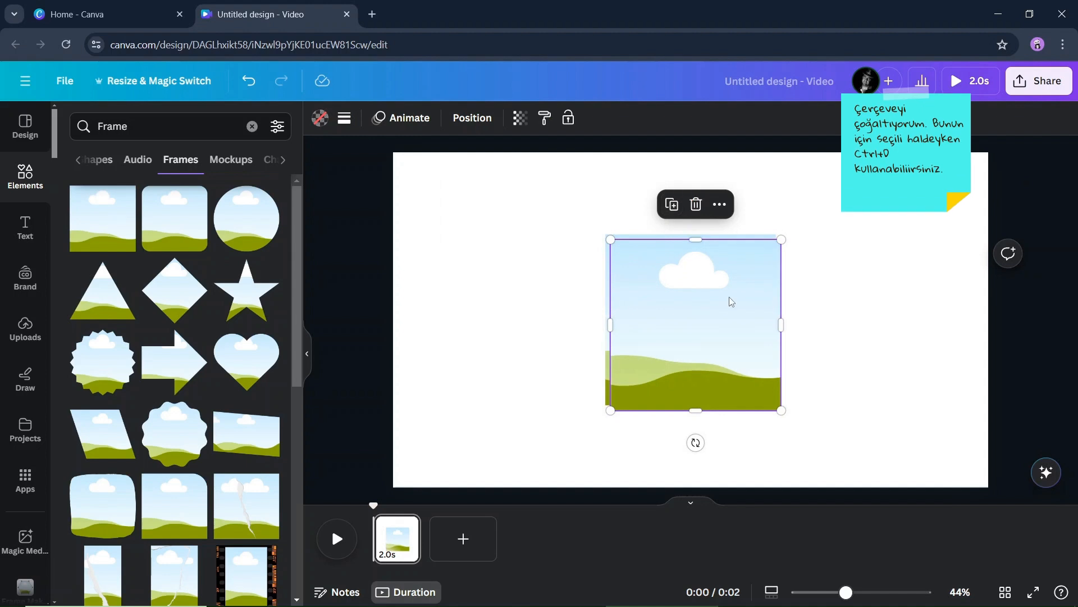
# - Duplicate the centre frame, shrink the copy, and place one smaller frame on each side, vertically aligned with the centre one
pyautogui.hotkey('ctrl', 'd')
pyautogui.moveTo(729, 297)
pyautogui.mouseDown()
pyautogui.moveTo(580, 276)
pyautogui.moveTo(524, 312)
pyautogui.mouseUp()
pyautogui.moveTo(426, 238); pyautogui.dragTo(484, 296)
pyautogui.moveTo(551, 355); pyautogui.dragTo(553, 332)
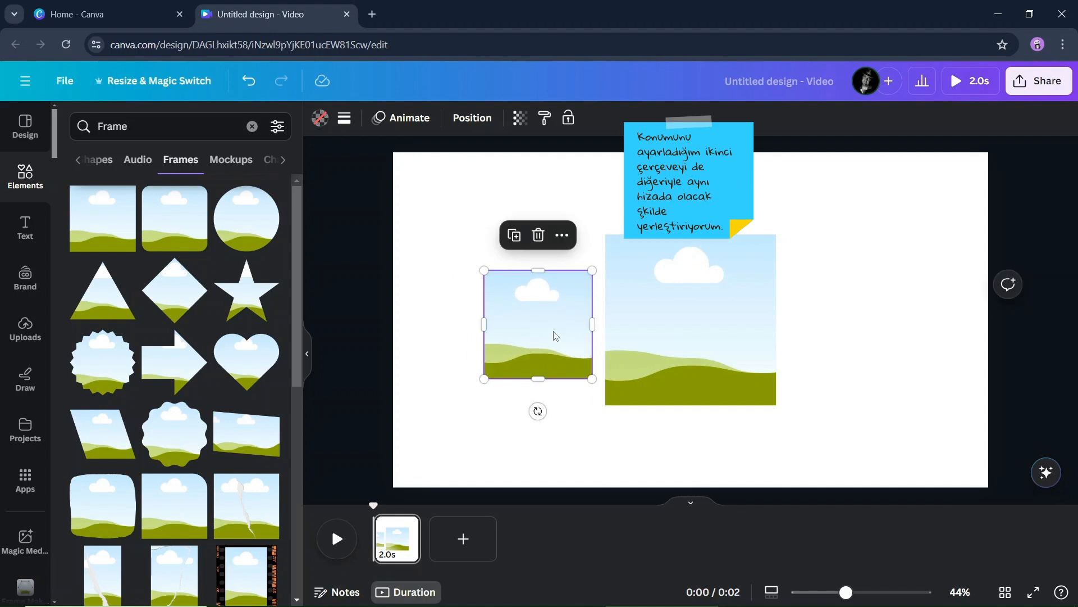
pyautogui.hotkey('ctrl', 'd')
pyautogui.moveTo(443, 348); pyautogui.dragTo(835, 324)
# - Duplicate the left frame, shrink the copy further, and place one such small frame at the page's far left and one at the far right
pyautogui.moveTo(517, 313); pyautogui.dragTo(424, 323)
pyautogui.click(534, 318)
pyautogui.hotkey('ctrl', 'd')
pyautogui.moveTo(480, 270); pyautogui.dragTo(444, 303)
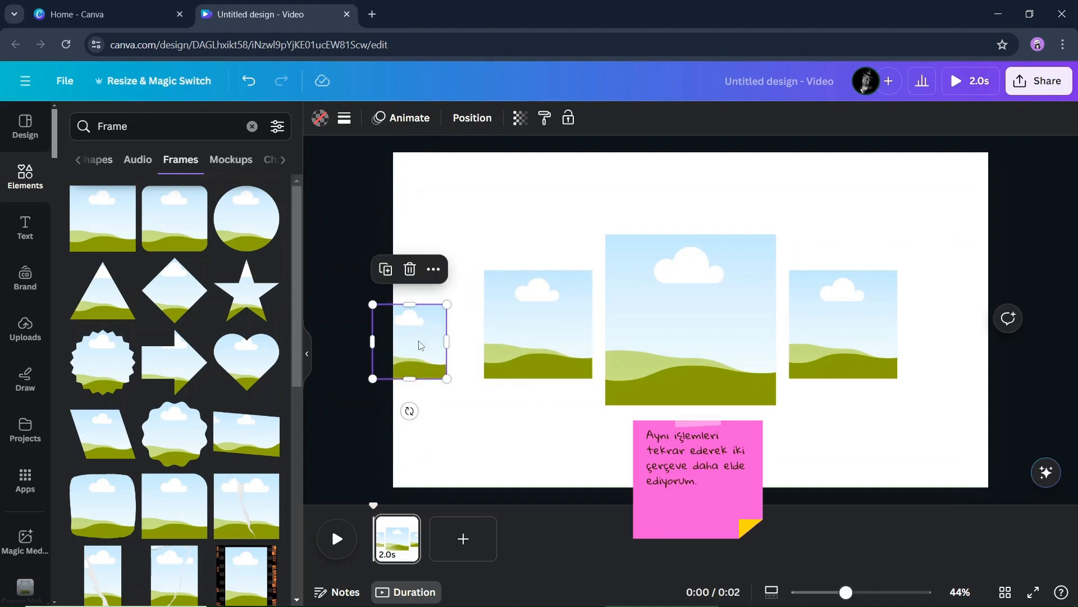
pyautogui.moveTo(421, 344); pyautogui.dragTo(441, 326)
pyautogui.moveTo(393, 287); pyautogui.dragTo(400, 293)
pyautogui.hotkey('ctrl', 'd')
pyautogui.moveTo(439, 324); pyautogui.dragTo(943, 328)
# - Duplicate the smallest frame into a back row of four along the page's upper edge, two on each side of the centre
pyautogui.click(429, 328)
pyautogui.moveTo(428, 330); pyautogui.dragTo(462, 175)
pyautogui.click(551, 412)
pyautogui.click(434, 317)
pyautogui.click(414, 256)
pyautogui.click(425, 263)
pyautogui.moveTo(522, 190); pyautogui.dragTo(944, 186)
pyautogui.click(549, 263)
pyautogui.click(786, 263)
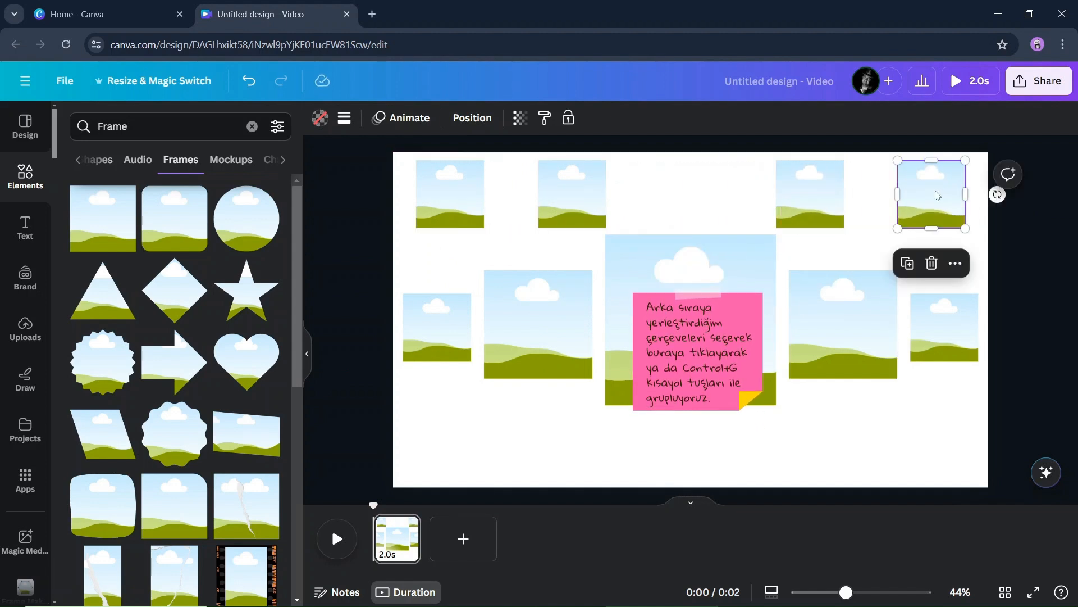
# - Group the four back-row frames along the page's upper edge
pyautogui.moveTo(400, 156); pyautogui.dragTo(957, 235)
pyautogui.click(655, 263)
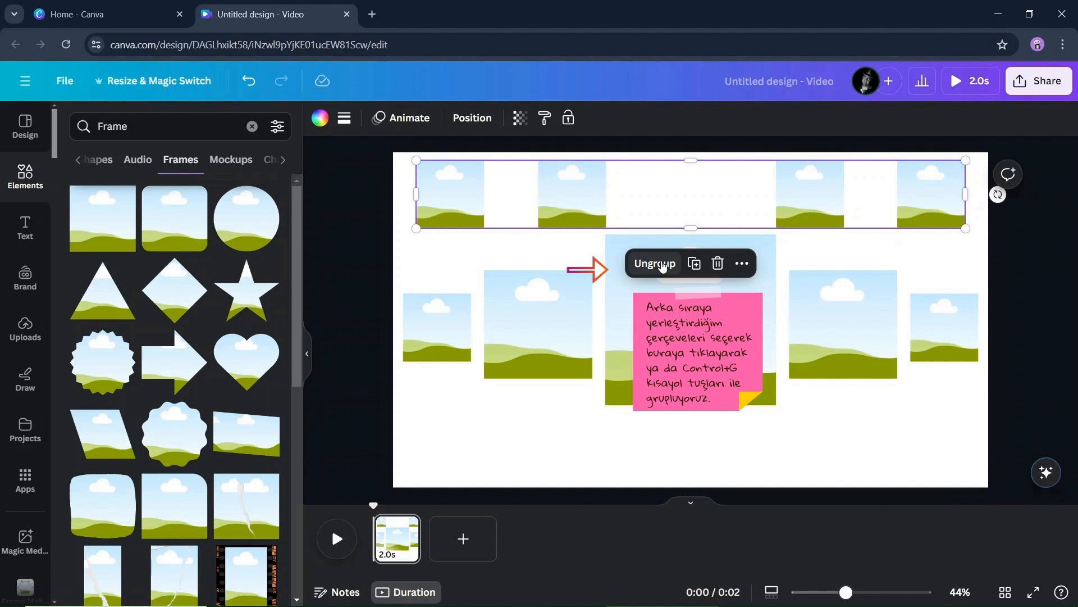
pyautogui.click(407, 268)
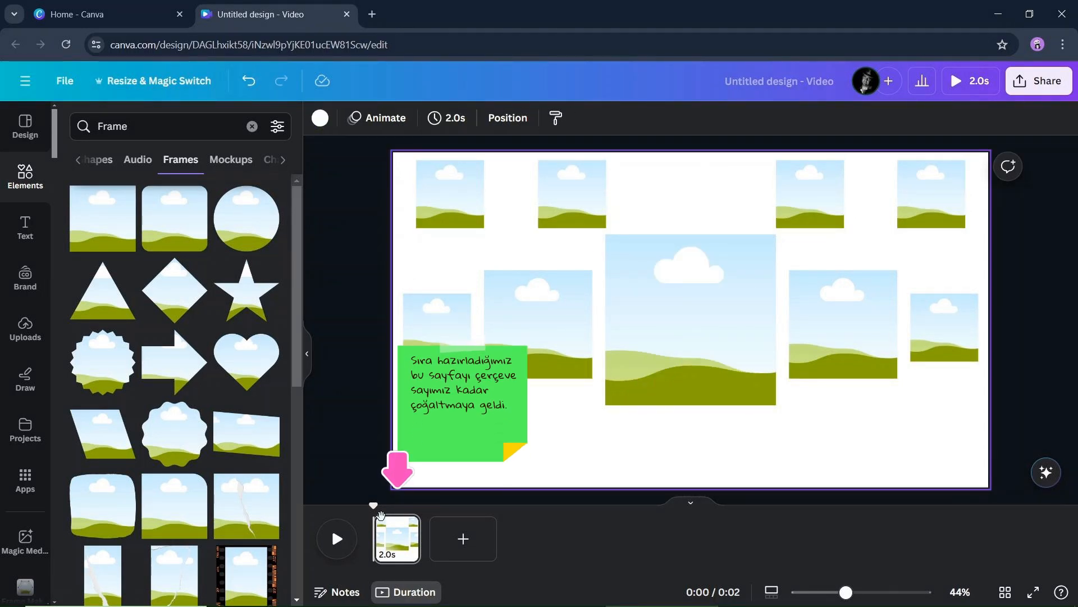
# - Duplicate the finished frame page until the video has nine pages, one for each frame
pyautogui.click(406, 525)
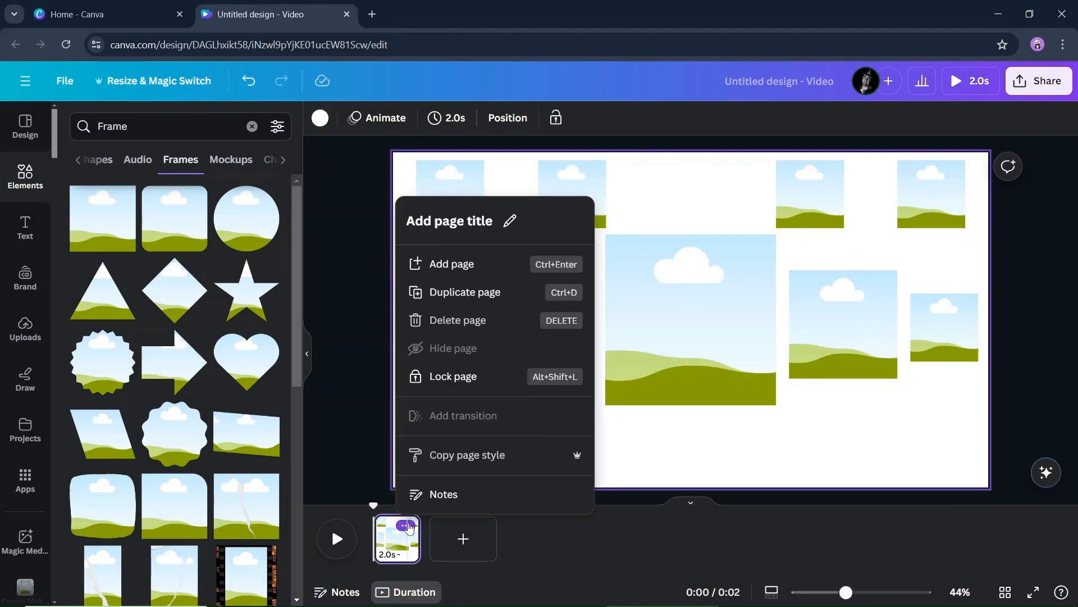
pyautogui.click(558, 294)
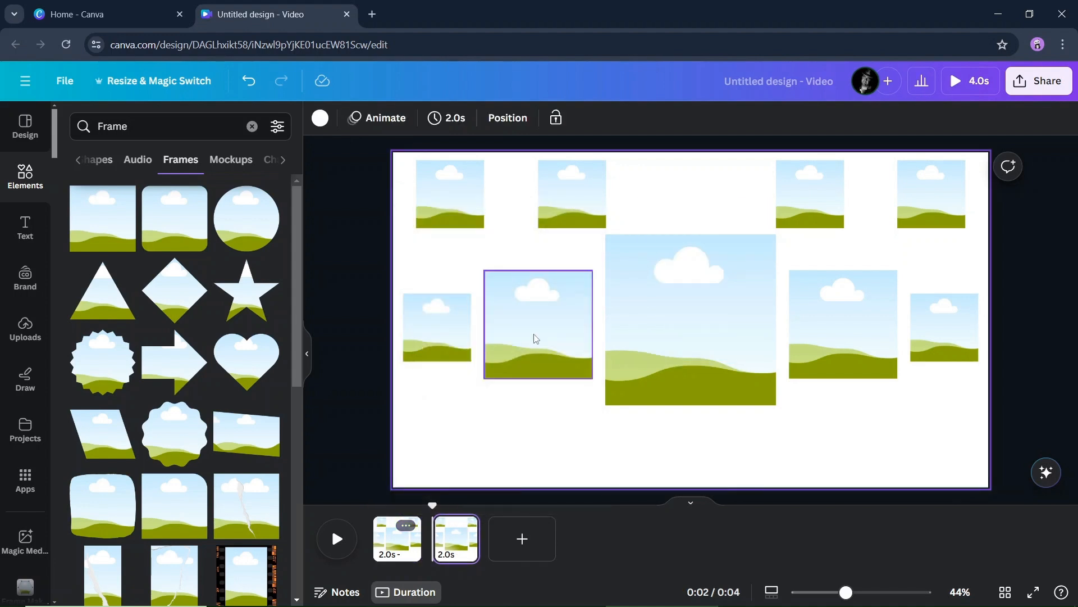
pyautogui.hotkey('ctrl', 'd')
pyautogui.hotkey('ctrl', 'd')
pyautogui.hotkey('ctrl', 'd')
pyautogui.hotkey('ctrl', 'd')
pyautogui.hotkey('ctrl', 'd')
pyautogui.hotkey('ctrl', 'd')
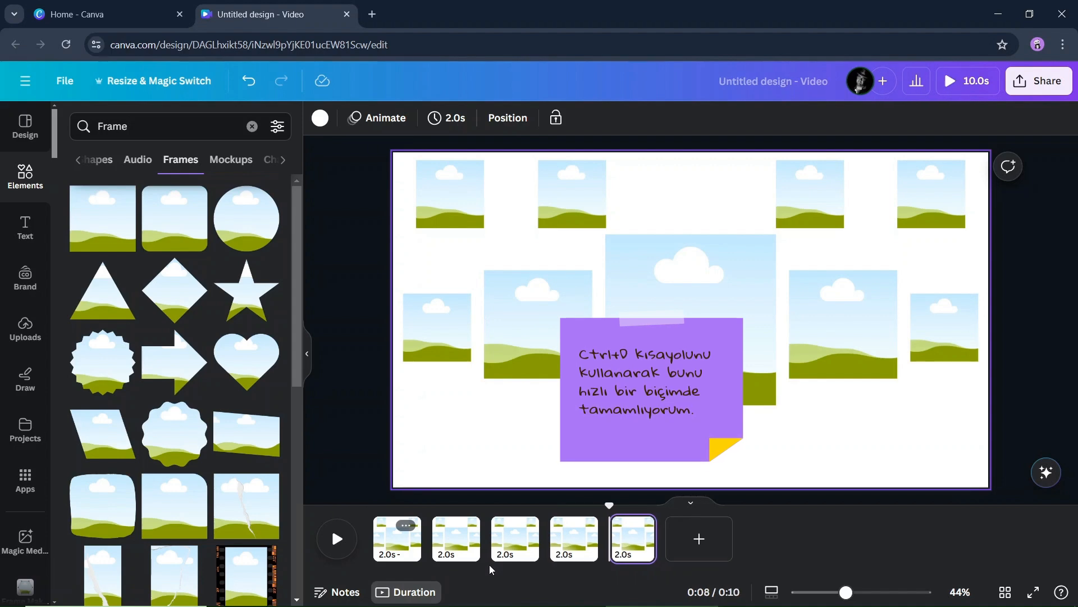
pyautogui.hotkey('ctrl', 'd')
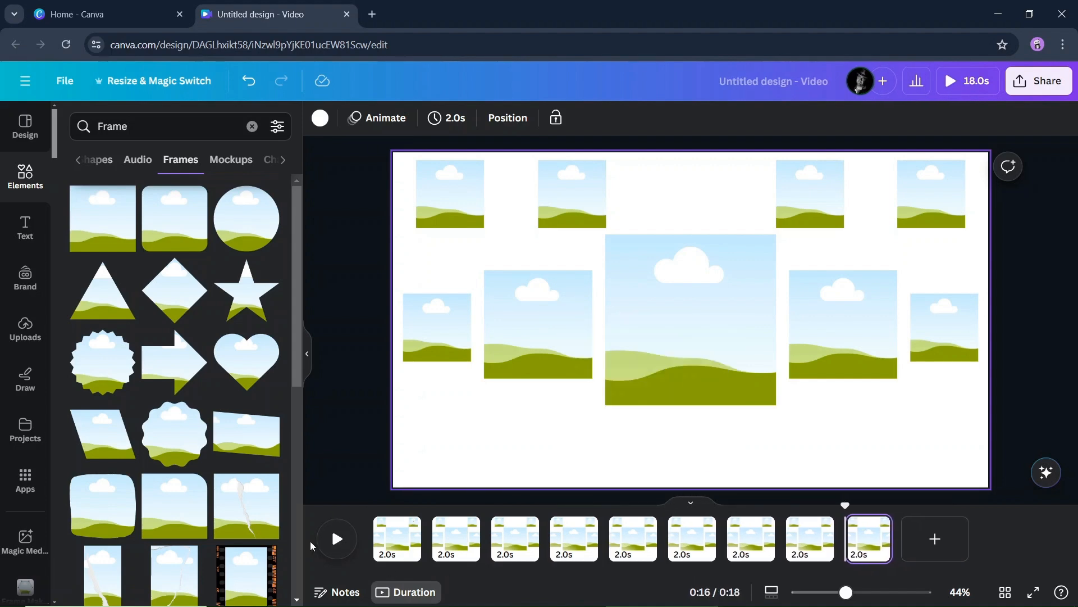
# - Add the uploaded blue creature image to page 1 and fit it into the large centre frame
pyautogui.click(15, 331)
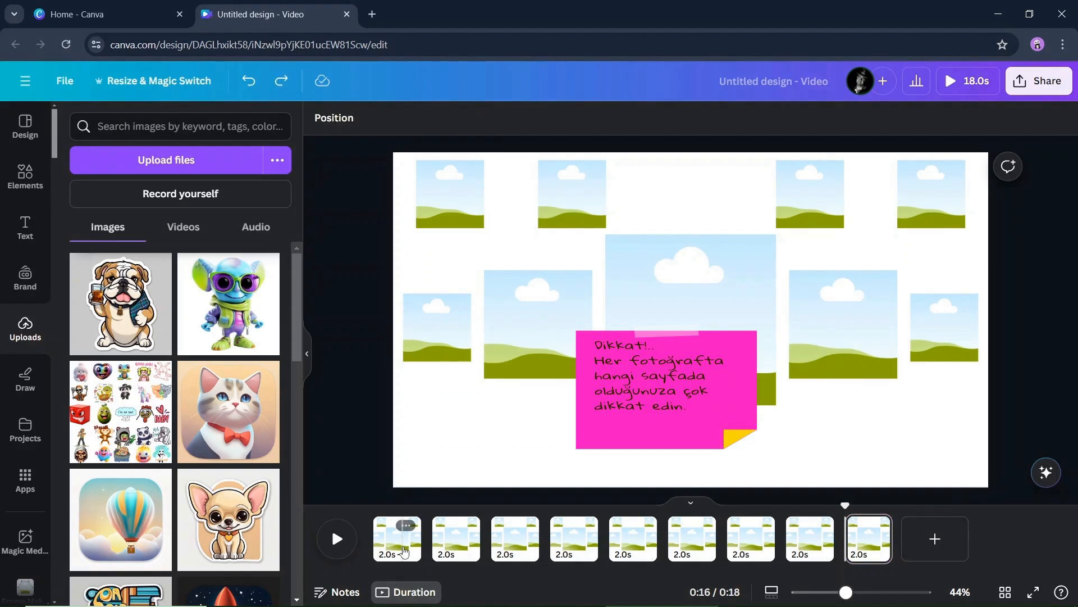
pyautogui.click(404, 552)
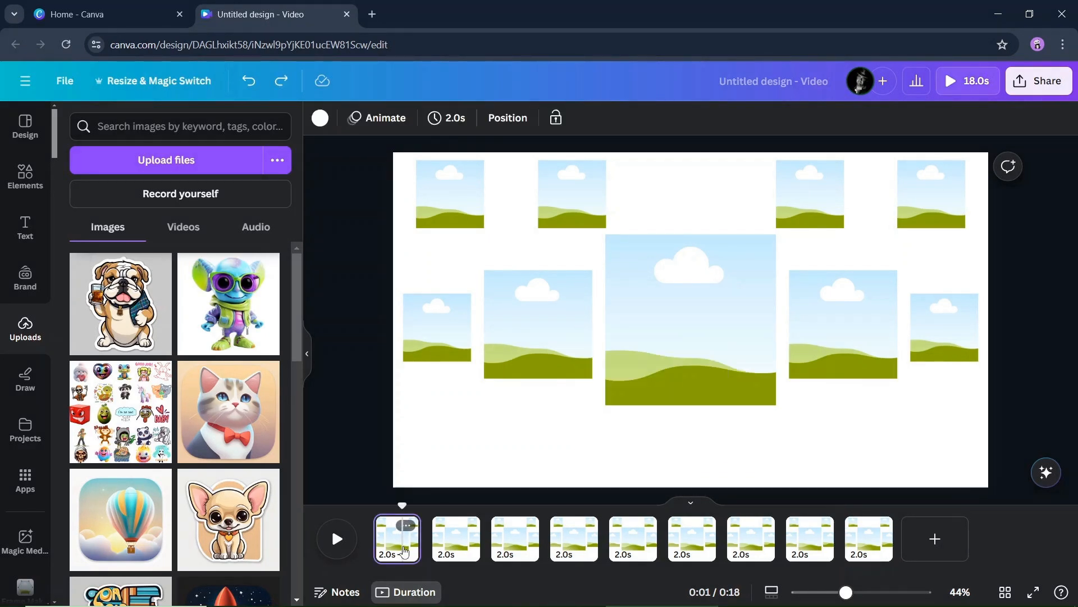
pyautogui.click(250, 303)
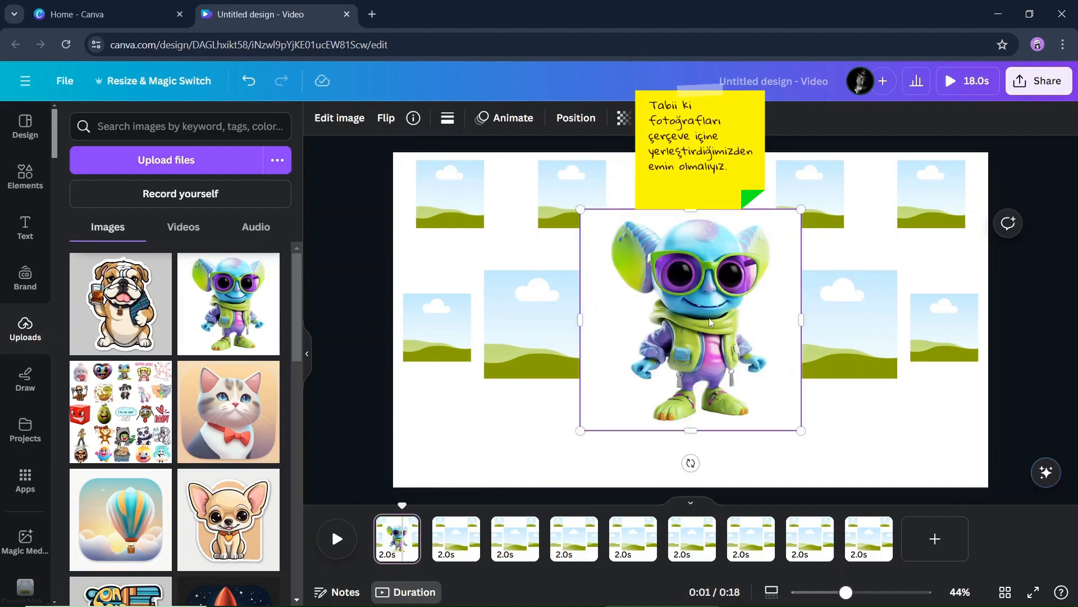
pyautogui.moveTo(708, 318); pyautogui.dragTo(706, 328)
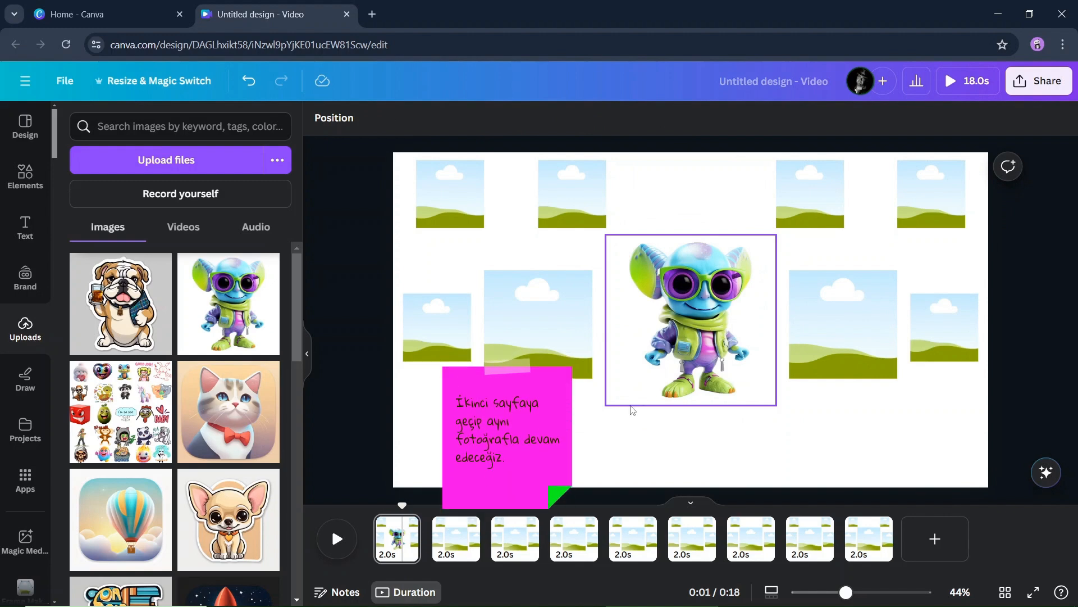
# - Place the blue creature image in the frame right of centre on page 2 and in the far-right front frame on page 3
pyautogui.click(461, 548)
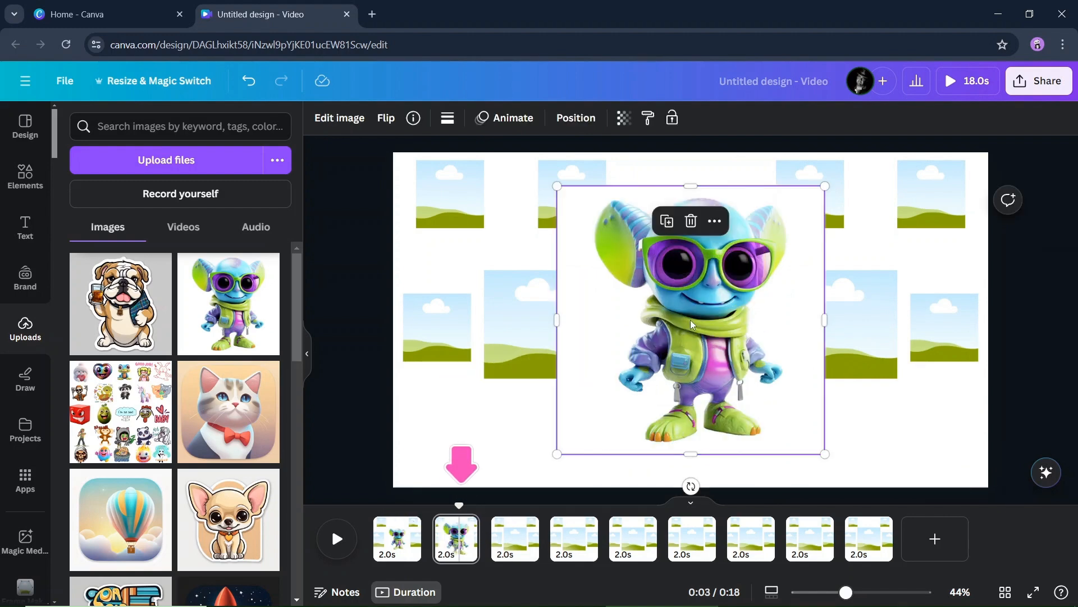
pyautogui.moveTo(692, 320); pyautogui.dragTo(841, 322)
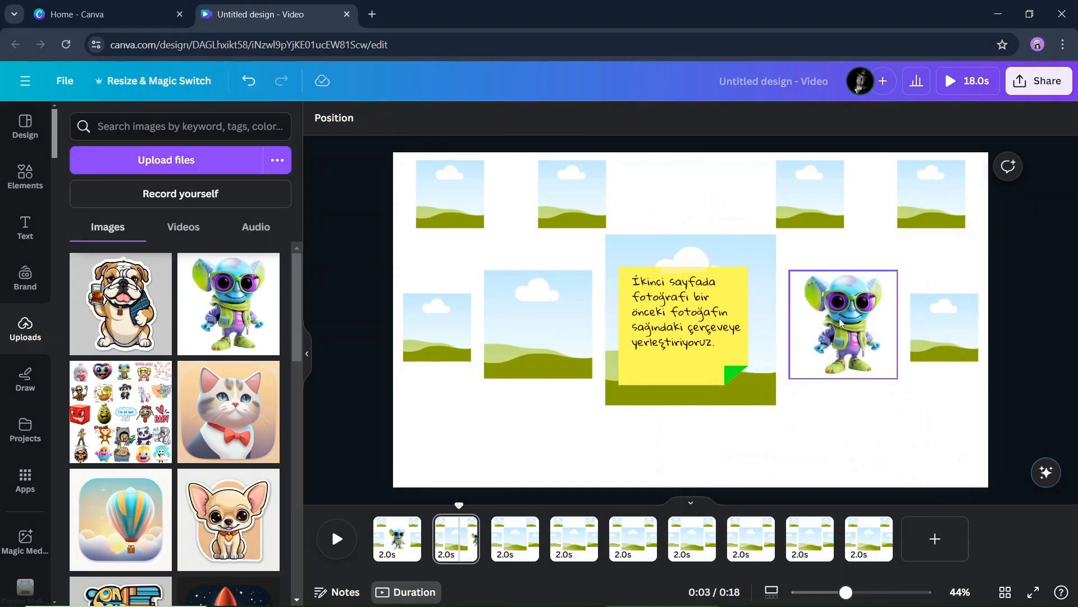
pyautogui.click(518, 551)
pyautogui.click(229, 303)
pyautogui.moveTo(696, 311); pyautogui.dragTo(945, 328)
# - Place the blue creature image in the back row's outer-right frame on page 4 and its inner-right frame on page 5
pyautogui.click(575, 548)
pyautogui.click(228, 304)
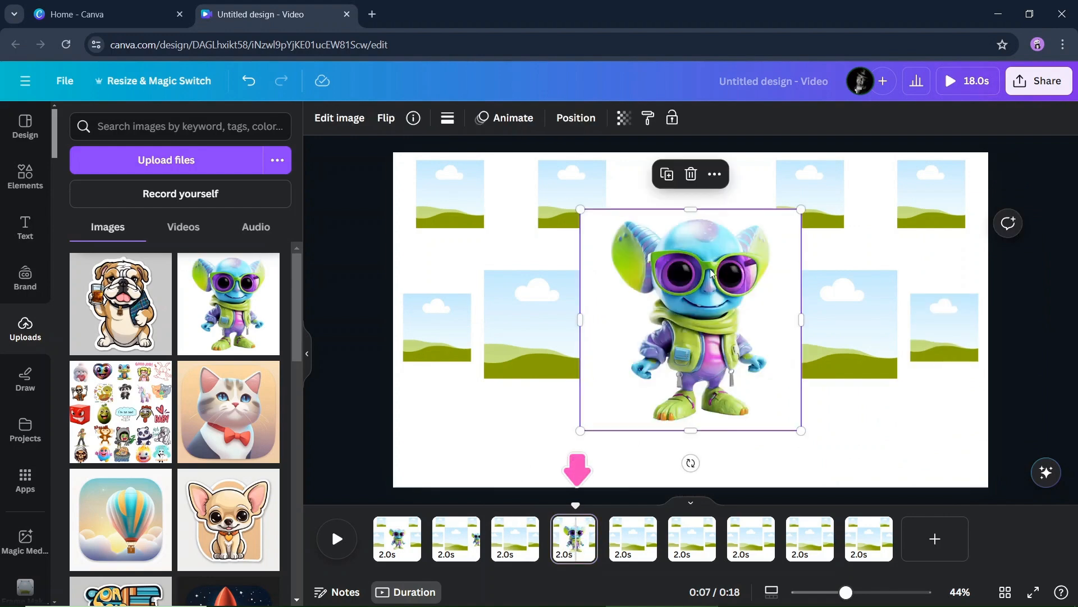
pyautogui.moveTo(711, 274); pyautogui.dragTo(932, 194)
pyautogui.click(634, 543)
pyautogui.click(228, 304)
pyautogui.moveTo(712, 309); pyautogui.dragTo(809, 193)
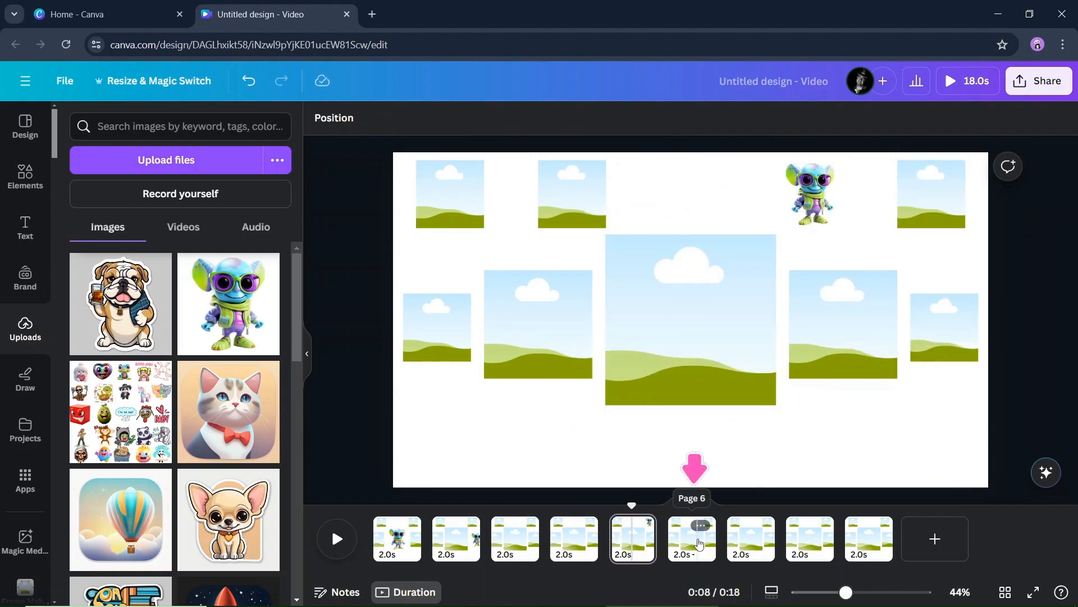
# - Place the blue creature image in the back row's inner-left frame on page 6 and its outer-left frame on page 7
pyautogui.click(699, 544)
pyautogui.click(228, 304)
pyautogui.moveTo(690, 322); pyautogui.dragTo(571, 194)
pyautogui.click(751, 544)
pyautogui.click(229, 304)
pyautogui.moveTo(691, 315); pyautogui.dragTo(450, 194)
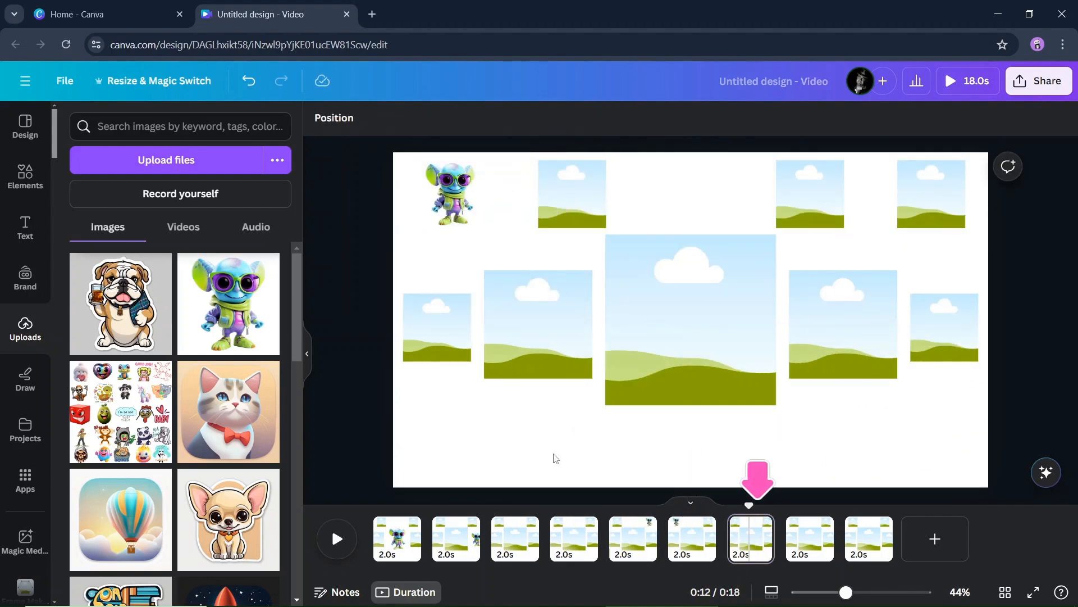
# - Place the blue creature image in the far-left front frame on page 8 and in the frame left of centre on page 9
pyautogui.click(810, 539)
pyautogui.click(229, 304)
pyautogui.moveTo(690, 314); pyautogui.dragTo(437, 327)
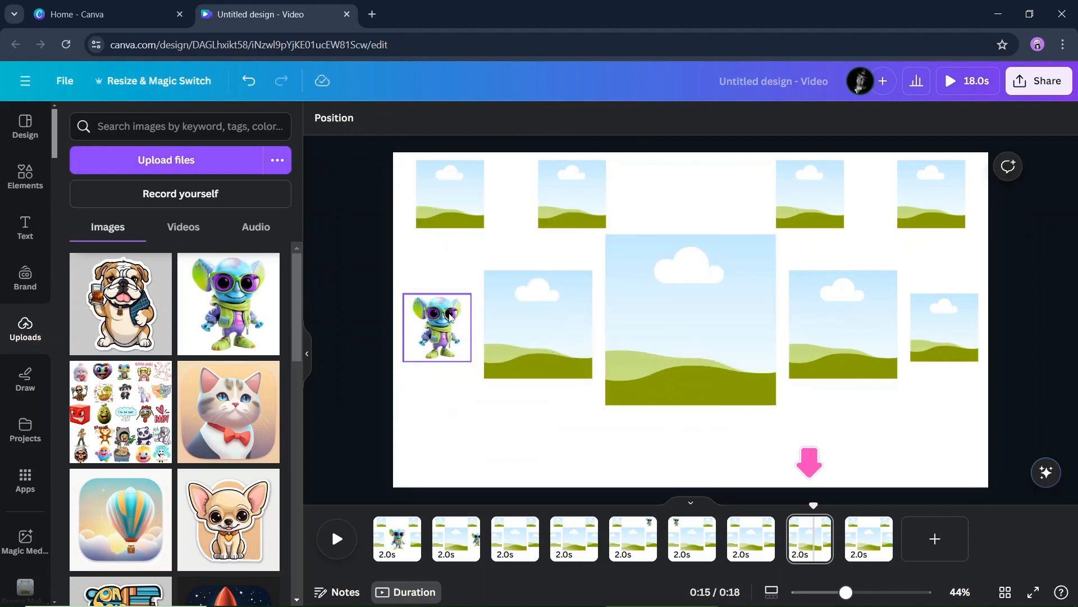
pyautogui.click(869, 539)
pyautogui.click(190, 285)
pyautogui.moveTo(689, 318); pyautogui.dragTo(538, 324)
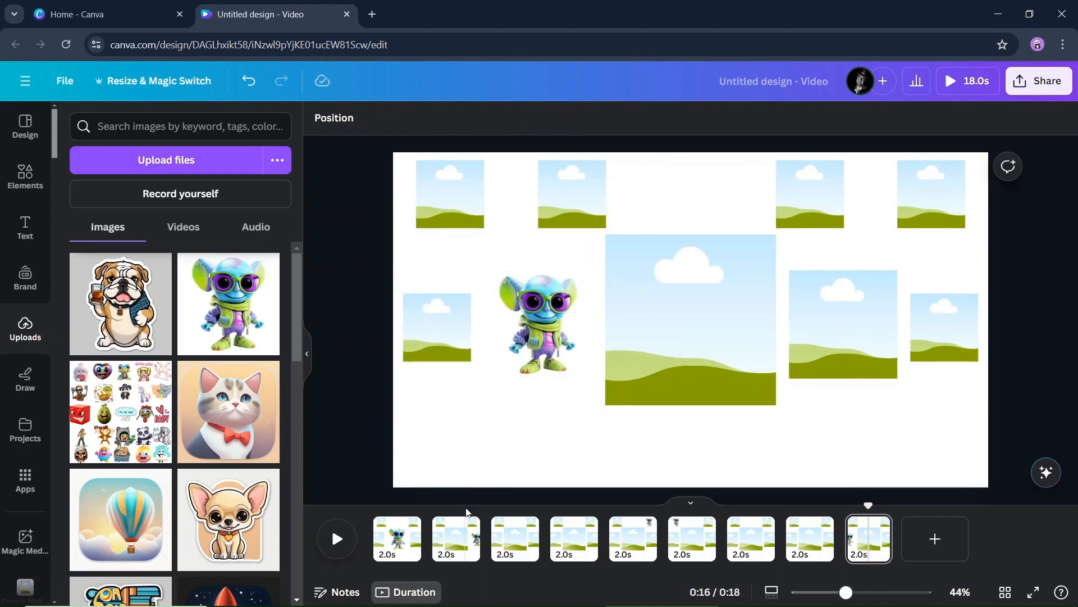
# - Place the sticker collage image in the frame right of centre on page 1 and in the far-right front frame on page 2
pyautogui.click(398, 549)
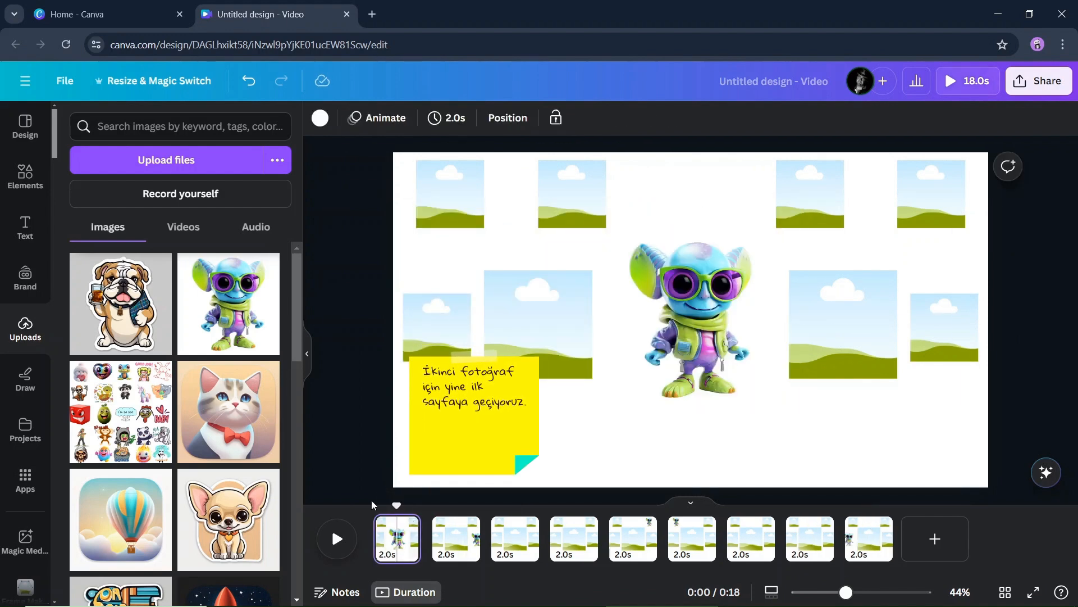
pyautogui.moveTo(126, 395); pyautogui.dragTo(674, 316)
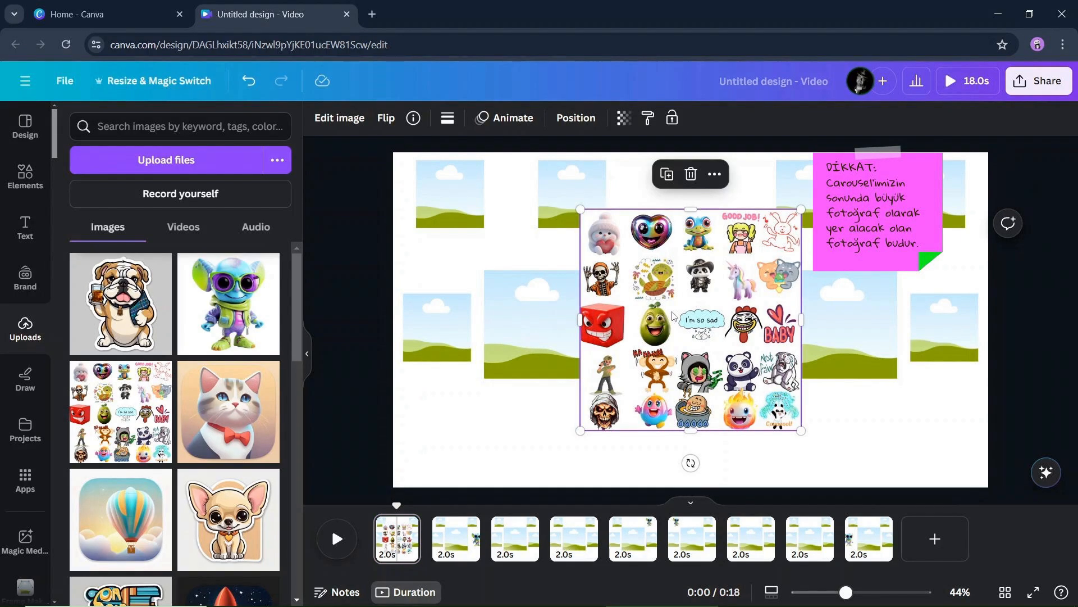
pyautogui.moveTo(674, 316); pyautogui.dragTo(810, 341)
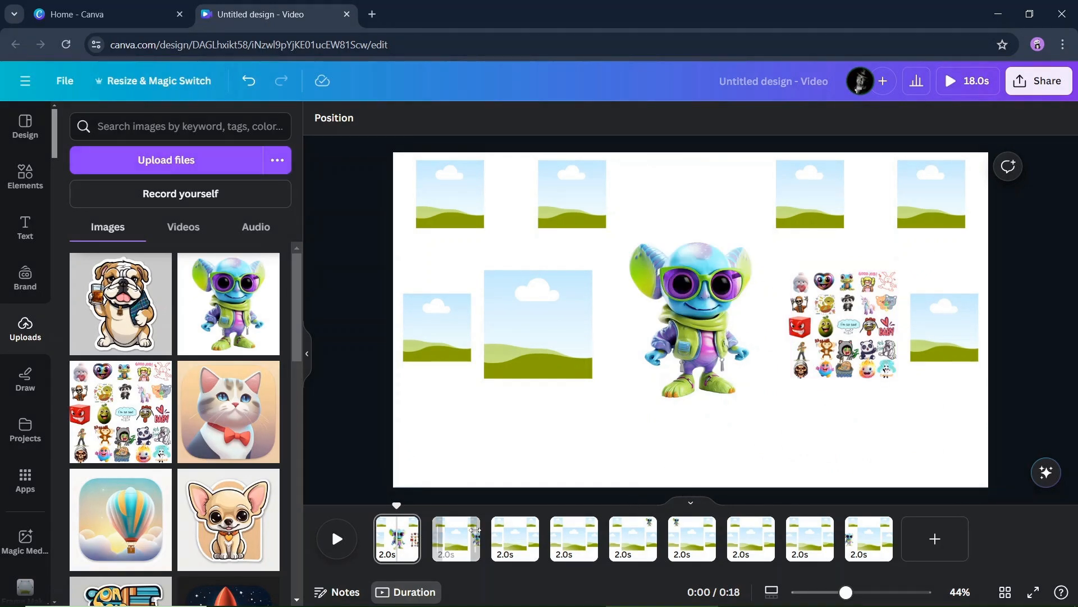
pyautogui.click(458, 546)
pyautogui.click(168, 419)
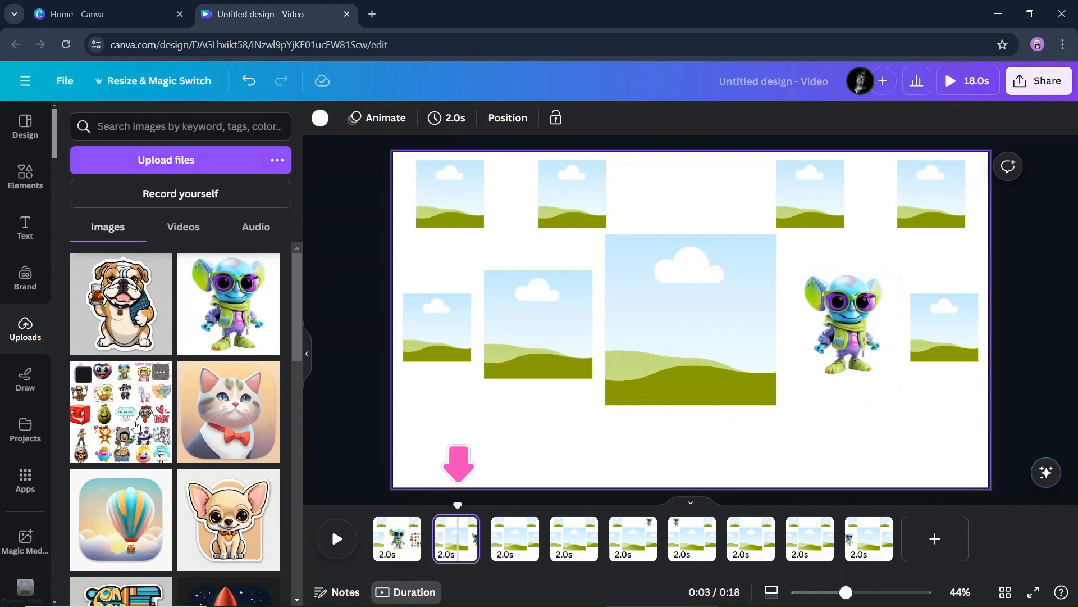
pyautogui.moveTo(712, 320); pyautogui.dragTo(937, 332)
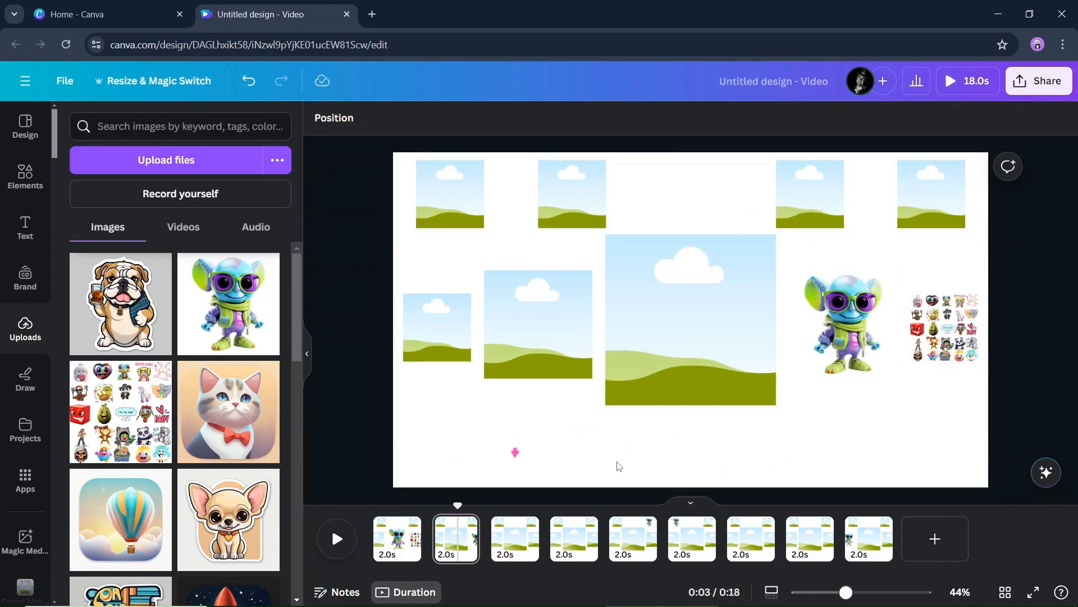
# - Place the sticker collage image in the back row's outer-right frame on page 3 and its inner-right frame on page 4
pyautogui.click(515, 542)
pyautogui.click(143, 420)
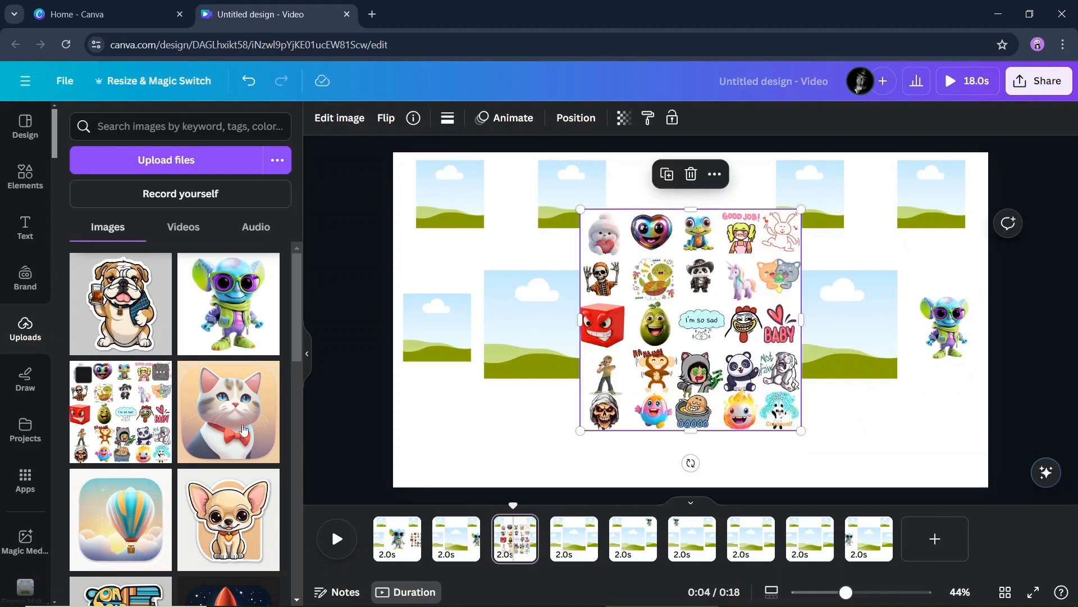
pyautogui.moveTo(713, 300); pyautogui.dragTo(931, 194)
pyautogui.click(572, 546)
pyautogui.click(130, 415)
pyautogui.moveTo(696, 321); pyautogui.dragTo(810, 195)
# - Place the sticker collage image in the back row's inner-left frame on page 5 and its outer-left frame on page 6
pyautogui.click(628, 542)
pyautogui.click(129, 415)
pyautogui.moveTo(691, 315); pyautogui.dragTo(573, 195)
pyautogui.click(693, 543)
pyautogui.click(129, 416)
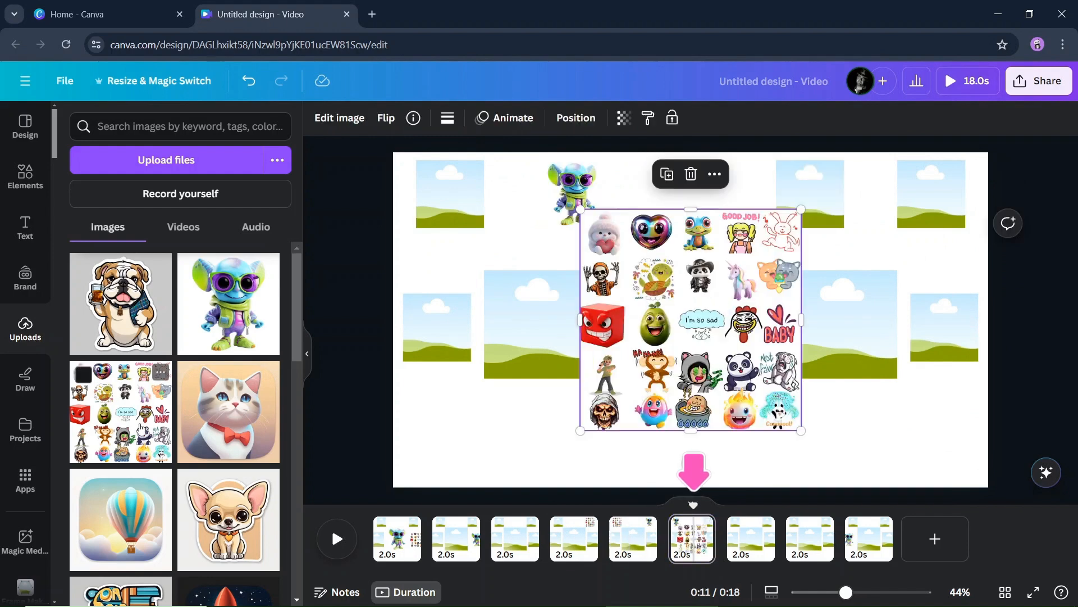
pyautogui.moveTo(697, 320); pyautogui.dragTo(438, 327)
# - Place the sticker collage image in the far-left front frame on page 7, the frame left of centre on page 8 and the centre frame on page 9
pyautogui.click(744, 542)
pyautogui.click(129, 416)
pyautogui.click(810, 539)
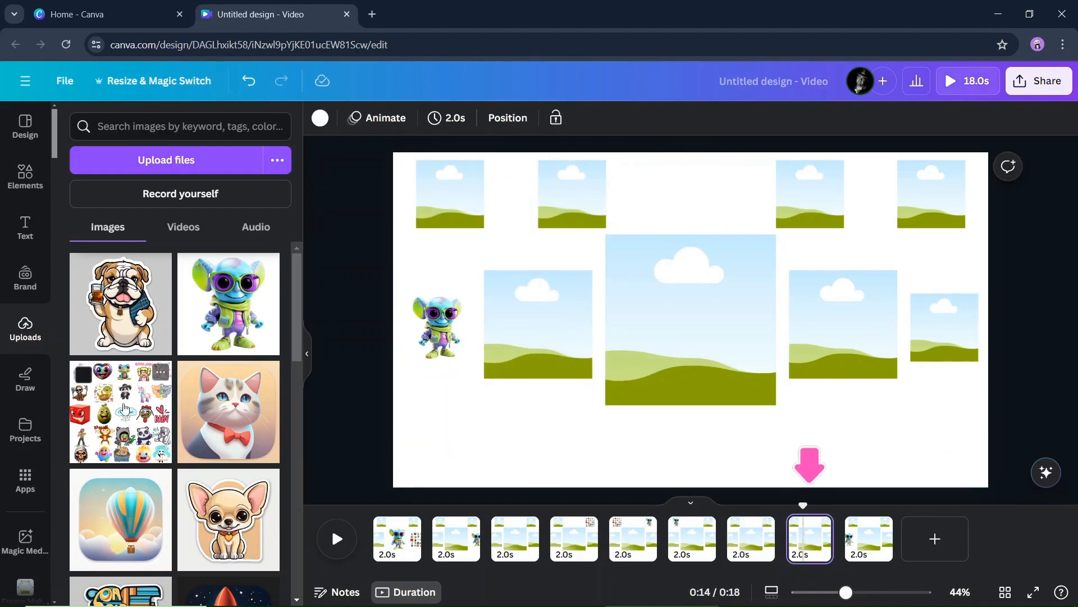
pyautogui.click(129, 415)
pyautogui.moveTo(690, 320); pyautogui.dragTo(538, 324)
pyautogui.click(869, 539)
pyautogui.click(129, 416)
# - Place the cat with red bow tie image in the far-right front frame on page 1 and the back row's outer-right frame on page 2
pyautogui.click(397, 539)
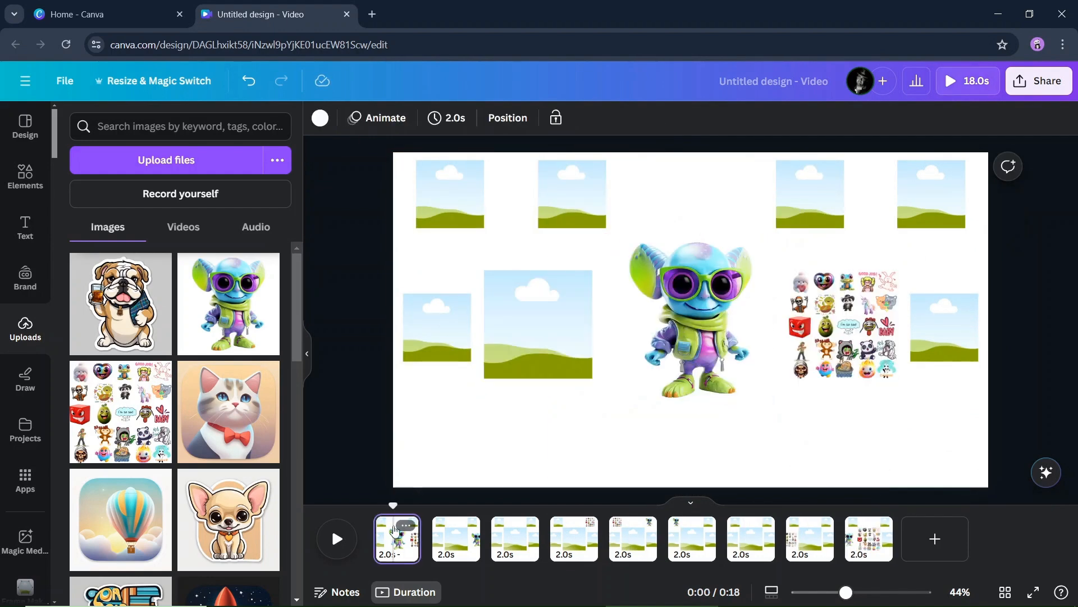
pyautogui.click(229, 412)
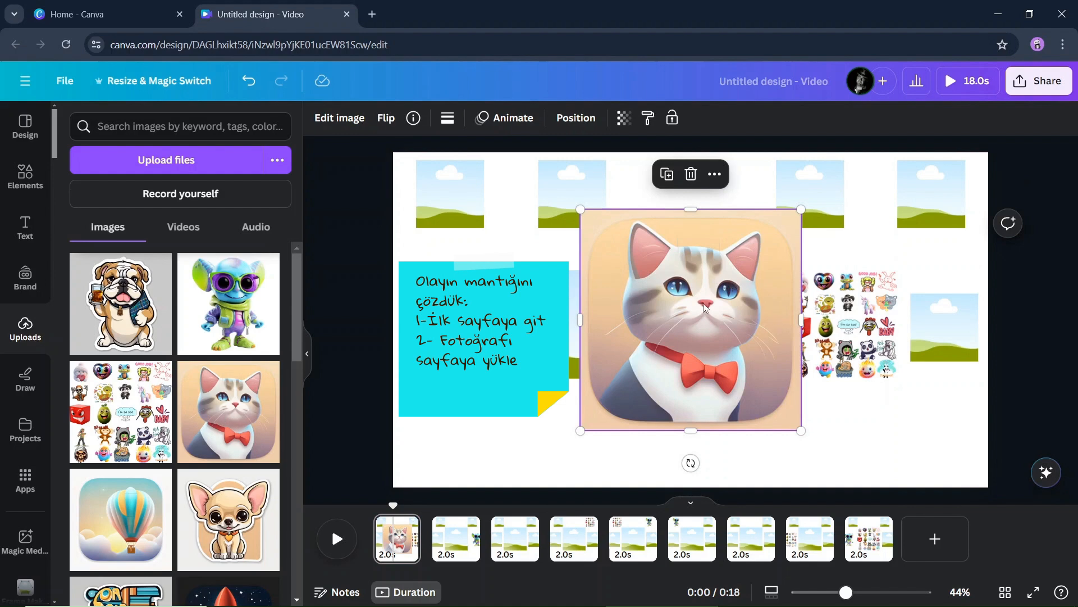
pyautogui.moveTo(705, 306); pyautogui.dragTo(925, 335)
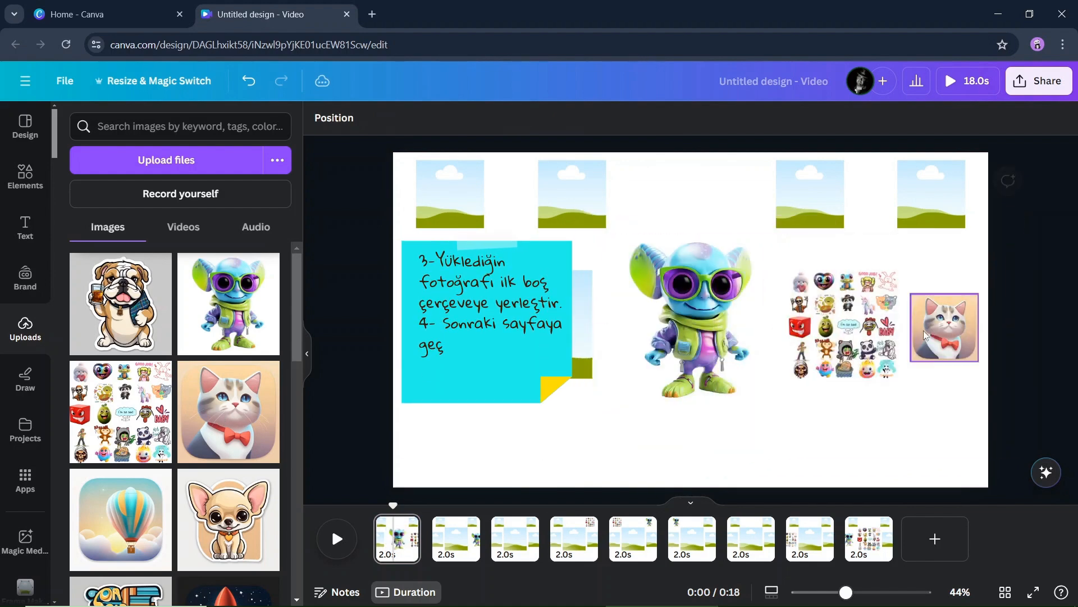
pyautogui.click(463, 542)
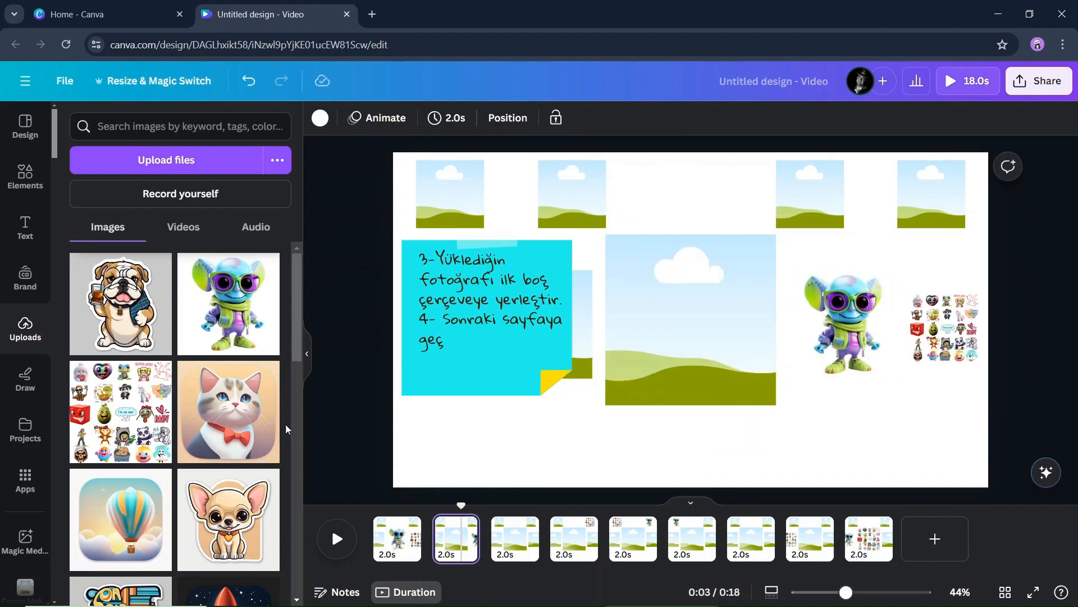
pyautogui.click(243, 421)
pyautogui.moveTo(686, 336); pyautogui.dragTo(857, 260)
# - Place the bow-tie cat image in the back row's inner-right frame on page 3 and its inner-left frame on page 4
pyautogui.click(506, 546)
pyautogui.click(241, 411)
pyautogui.moveTo(705, 313); pyautogui.dragTo(786, 217)
pyautogui.click(572, 548)
pyautogui.click(241, 411)
pyautogui.moveTo(643, 269); pyautogui.dragTo(575, 205)
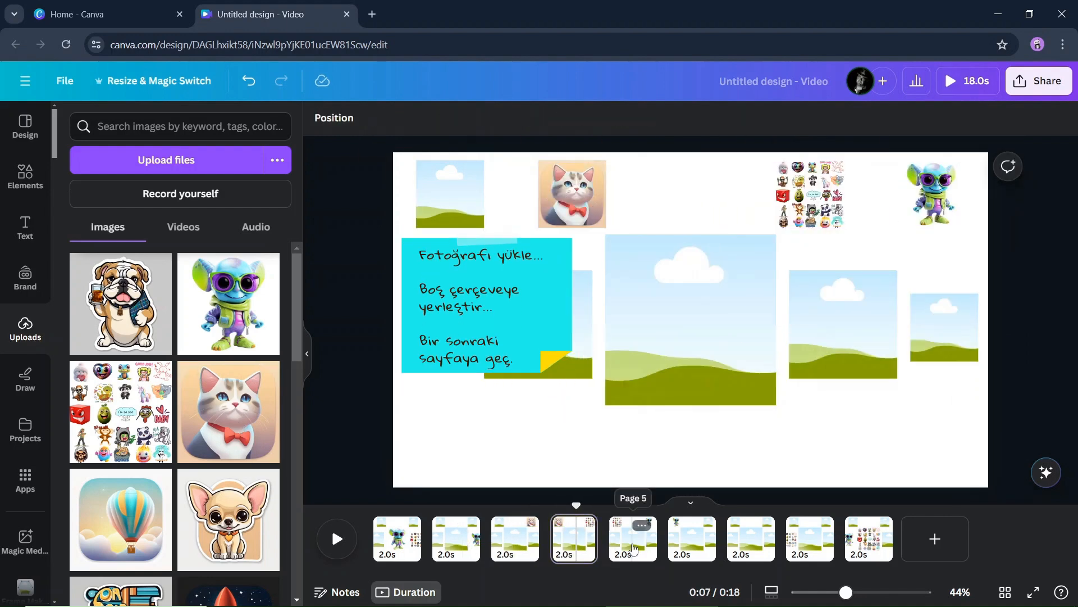
# - Place the bow-tie cat image in the back row's outer-left frame on page 5 and the far-left front frame on page 6
pyautogui.click(635, 546)
pyautogui.click(241, 411)
pyautogui.moveTo(640, 313); pyautogui.dragTo(447, 201)
pyautogui.click(691, 539)
pyautogui.click(240, 411)
pyautogui.moveTo(774, 342); pyautogui.dragTo(438, 328)
# - Place the bow-tie cat image in the frame left of centre on page 7, the centre frame on page 8 and right of centre on page 9
pyautogui.click(750, 539)
pyautogui.click(257, 414)
pyautogui.moveTo(691, 320); pyautogui.dragTo(539, 324)
pyautogui.click(810, 540)
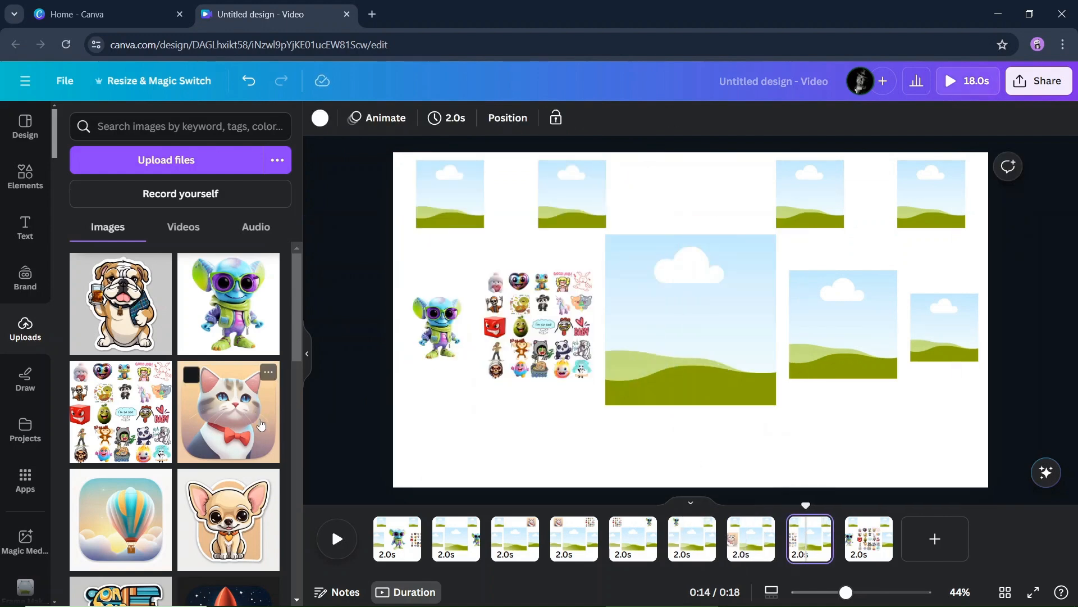
pyautogui.click(256, 414)
pyautogui.moveTo(690, 320); pyautogui.dragTo(889, 276)
pyautogui.click(869, 539)
pyautogui.click(228, 411)
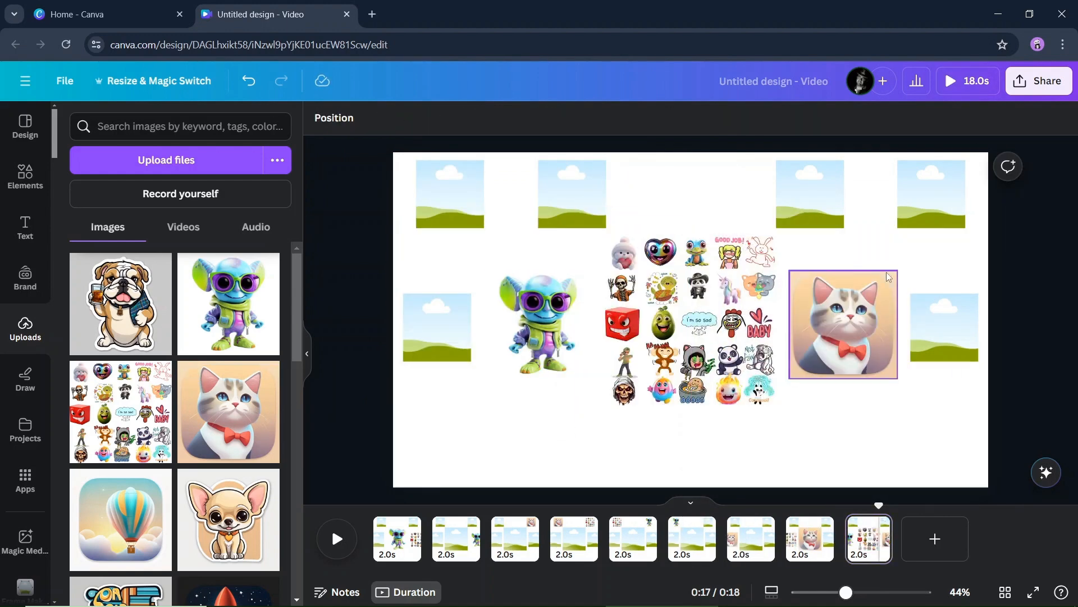
# - Place the hot-air balloon image in the back row's outer-right frame on page 1 and its inner-right frame on page 2
pyautogui.click(405, 543)
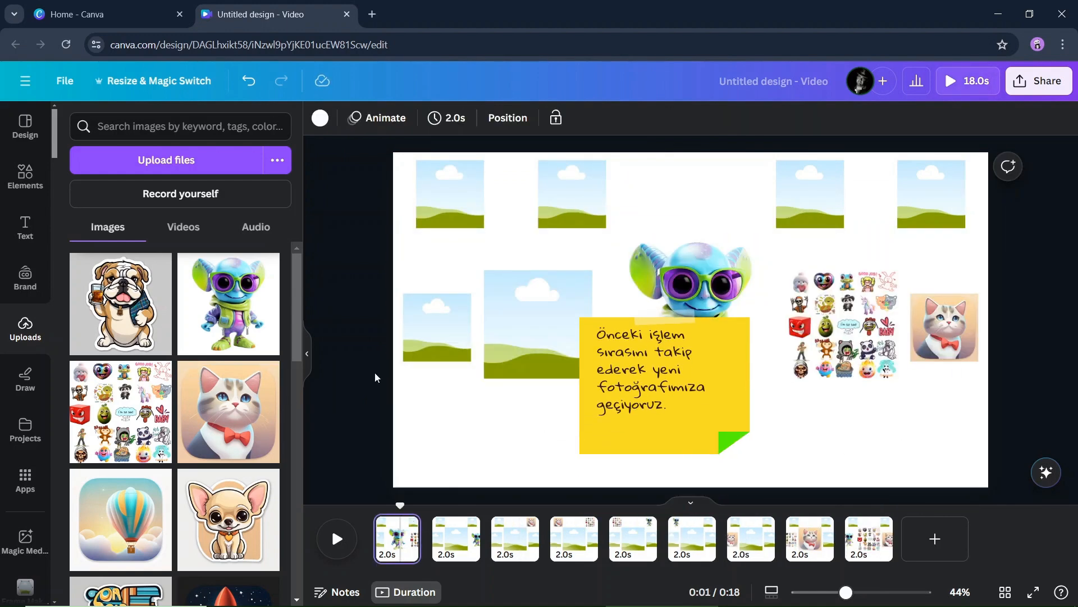
pyautogui.click(109, 546)
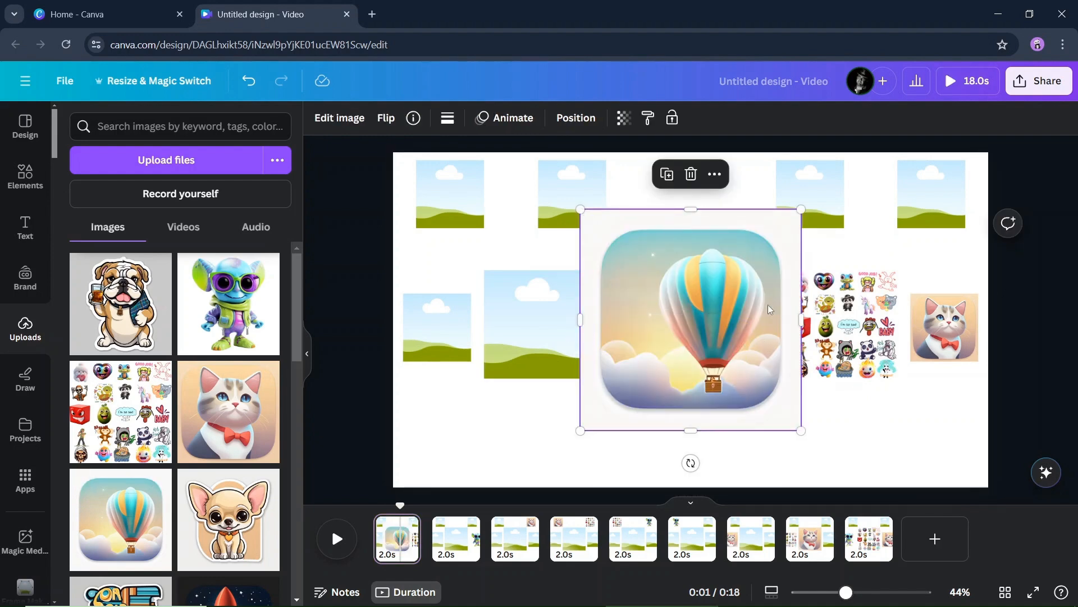
pyautogui.moveTo(767, 304); pyautogui.dragTo(953, 197)
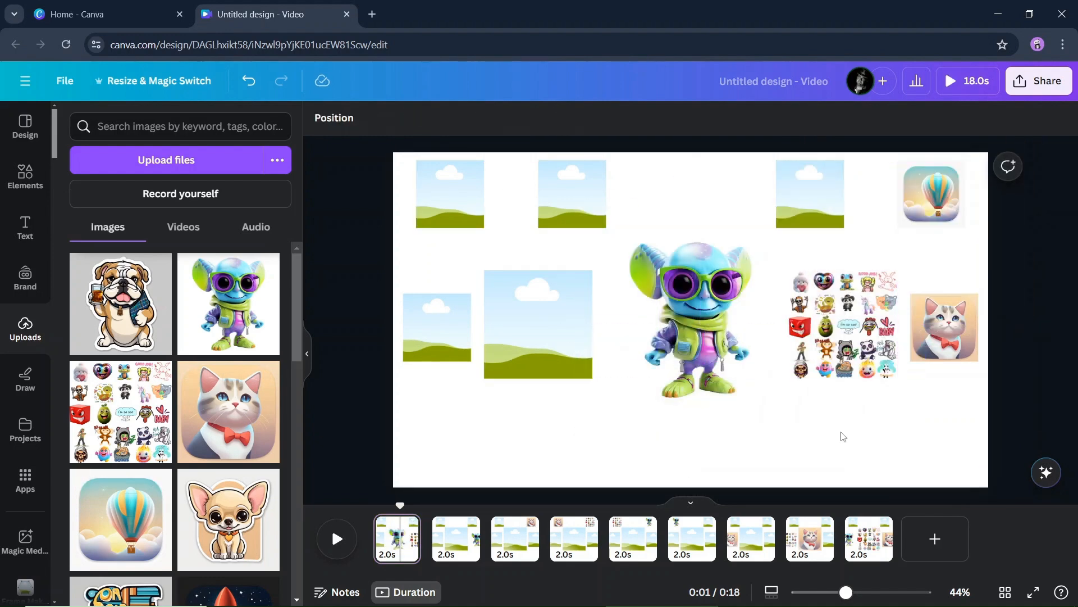
pyautogui.click(463, 546)
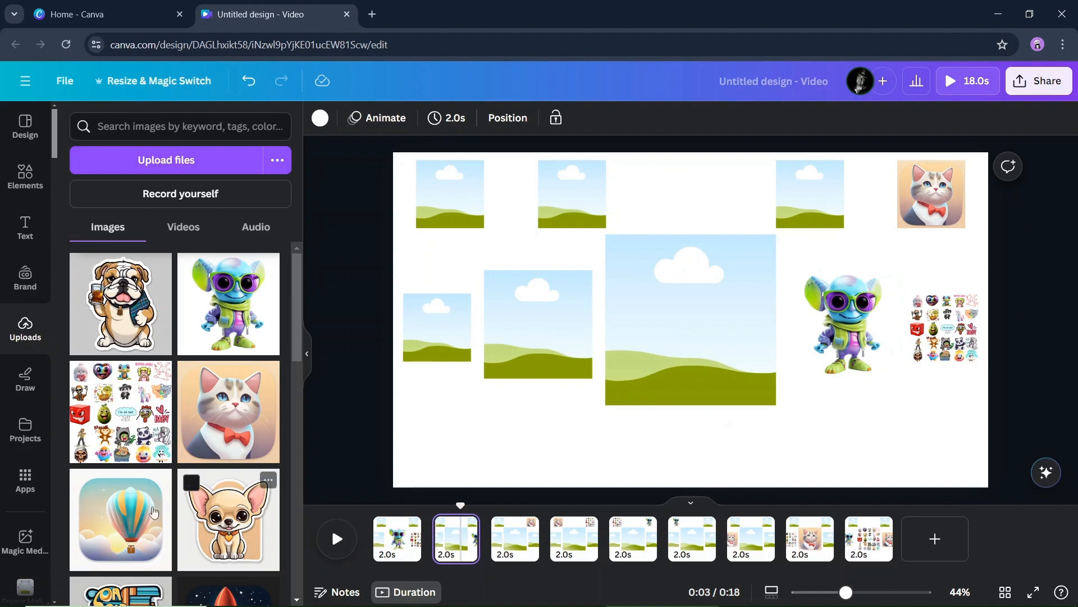
pyautogui.click(118, 522)
pyautogui.moveTo(684, 326); pyautogui.dragTo(804, 197)
# - Place the hot-air balloon image in the back row's inner-left frame on page 3 and its outer-left frame on page 4
pyautogui.click(513, 543)
pyautogui.click(131, 522)
pyautogui.moveTo(675, 318); pyautogui.dragTo(574, 197)
pyautogui.click(571, 543)
pyautogui.click(130, 522)
pyautogui.moveTo(674, 322); pyautogui.dragTo(451, 198)
# - Place the hot-air balloon image in the far-left front frame on page 5 and the frame left of centre on page 6
pyautogui.click(636, 543)
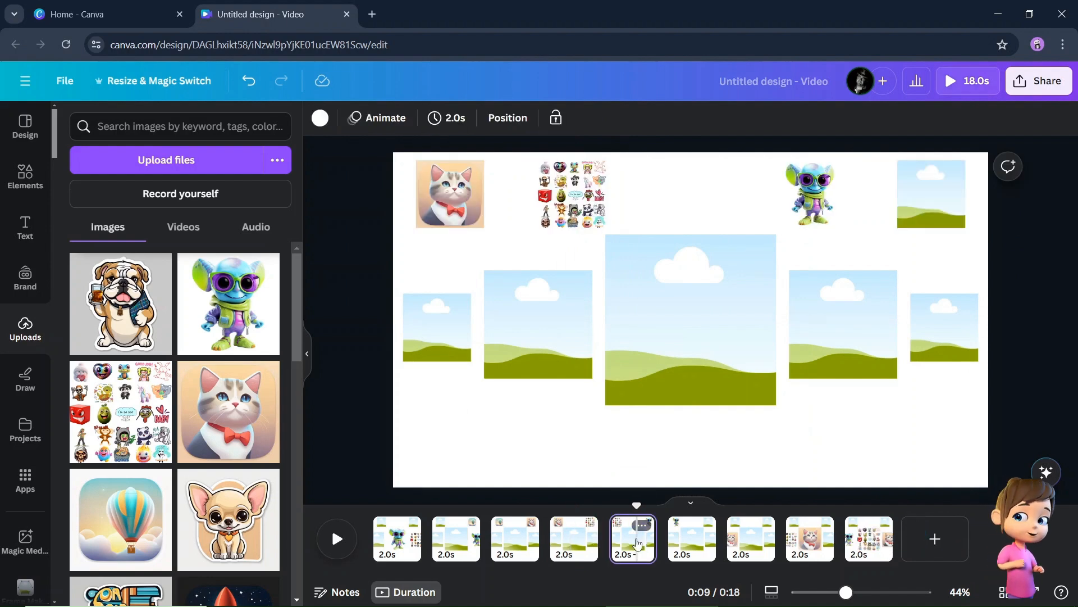
pyautogui.click(129, 522)
pyautogui.moveTo(672, 326); pyautogui.dragTo(422, 329)
pyautogui.click(692, 542)
pyautogui.click(130, 523)
pyautogui.moveTo(602, 355); pyautogui.dragTo(538, 324)
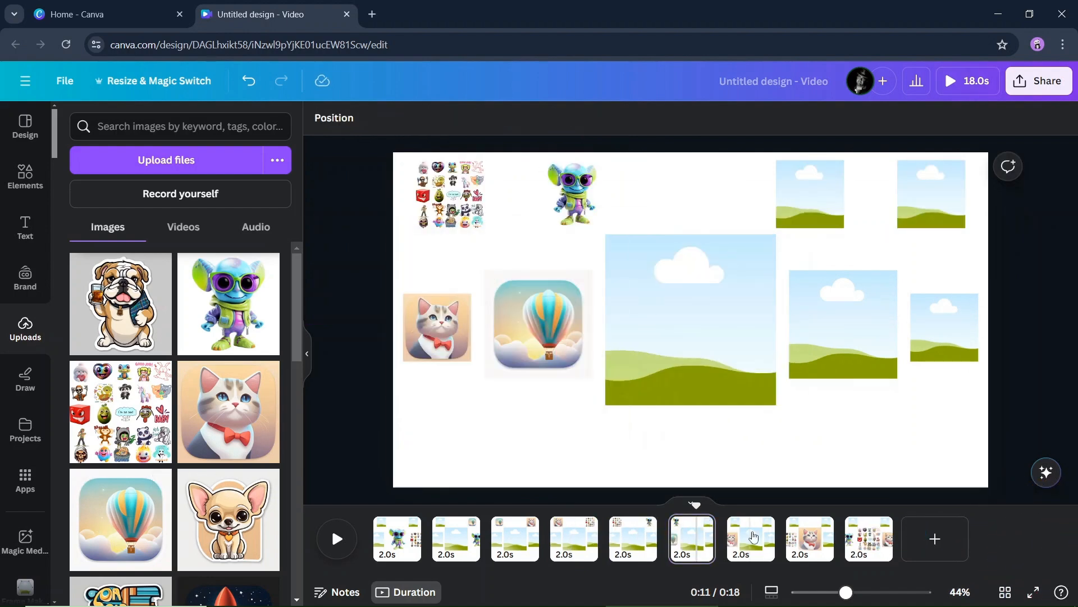
# - Place the hot-air balloon image in the centre frame on page 7, right of centre on page 8 and the far-right front frame on page 9
pyautogui.click(751, 542)
pyautogui.click(130, 522)
pyautogui.moveTo(673, 323); pyautogui.dragTo(842, 326)
pyautogui.click(805, 548)
pyautogui.click(131, 522)
pyautogui.click(870, 547)
pyautogui.click(130, 522)
pyautogui.moveTo(693, 320); pyautogui.dragTo(944, 328)
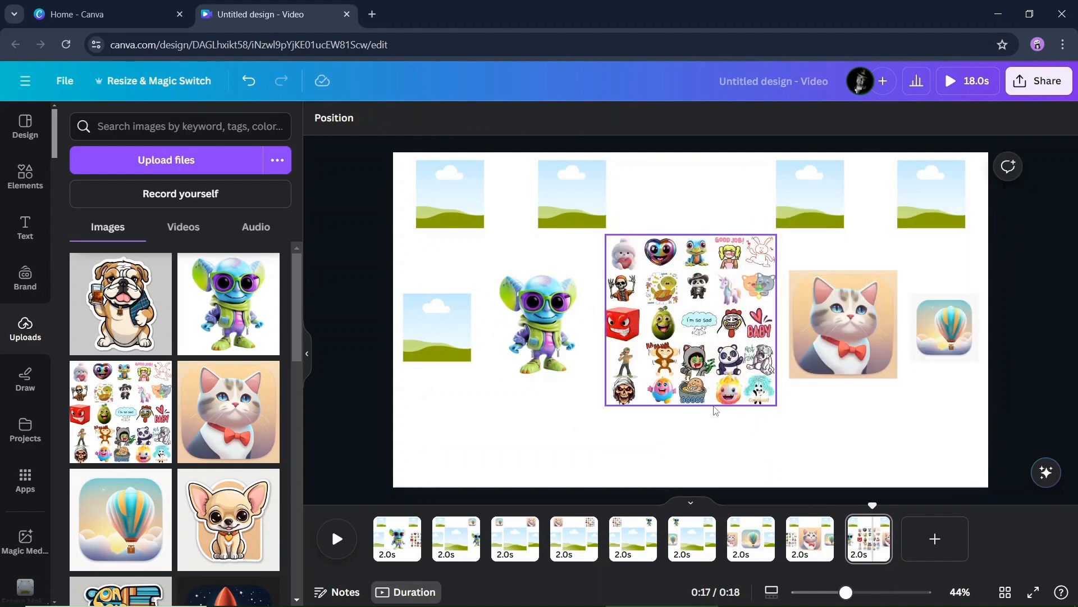
# - Examine pages 1 to 9 in order to check how the placed images shift from frame to frame
pyautogui.click(396, 543)
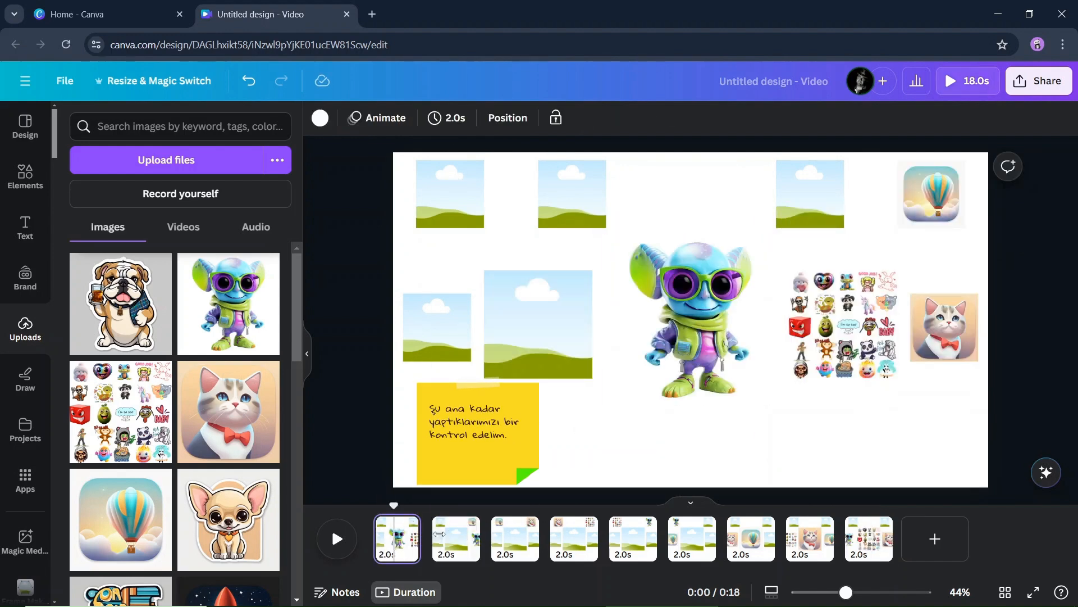
pyautogui.click(456, 540)
pyautogui.click(526, 543)
pyautogui.click(584, 549)
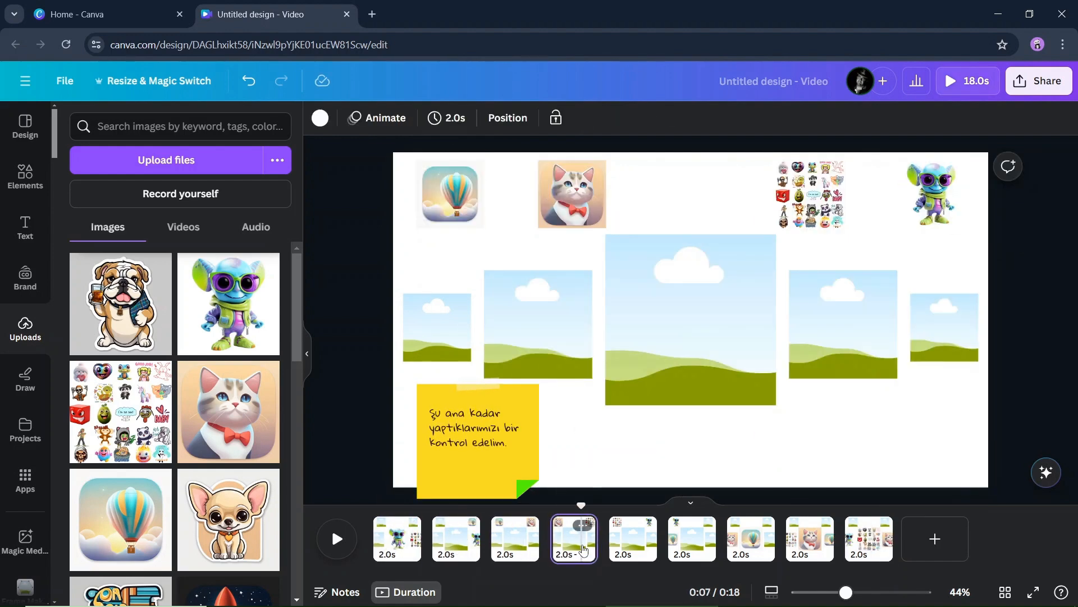
pyautogui.click(637, 547)
pyautogui.click(692, 544)
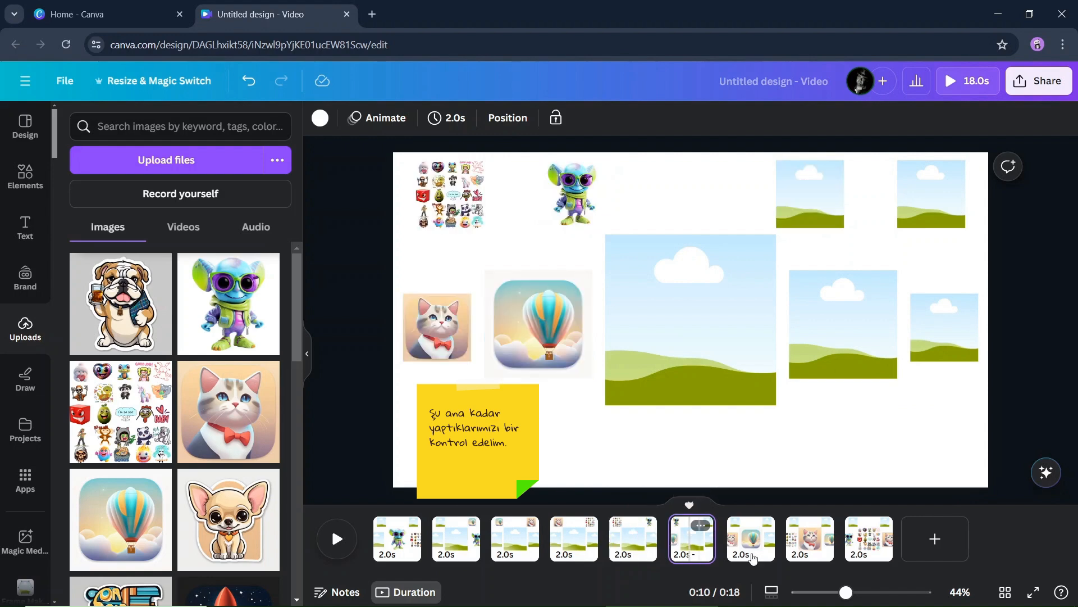
pyautogui.click(757, 547)
pyautogui.click(809, 545)
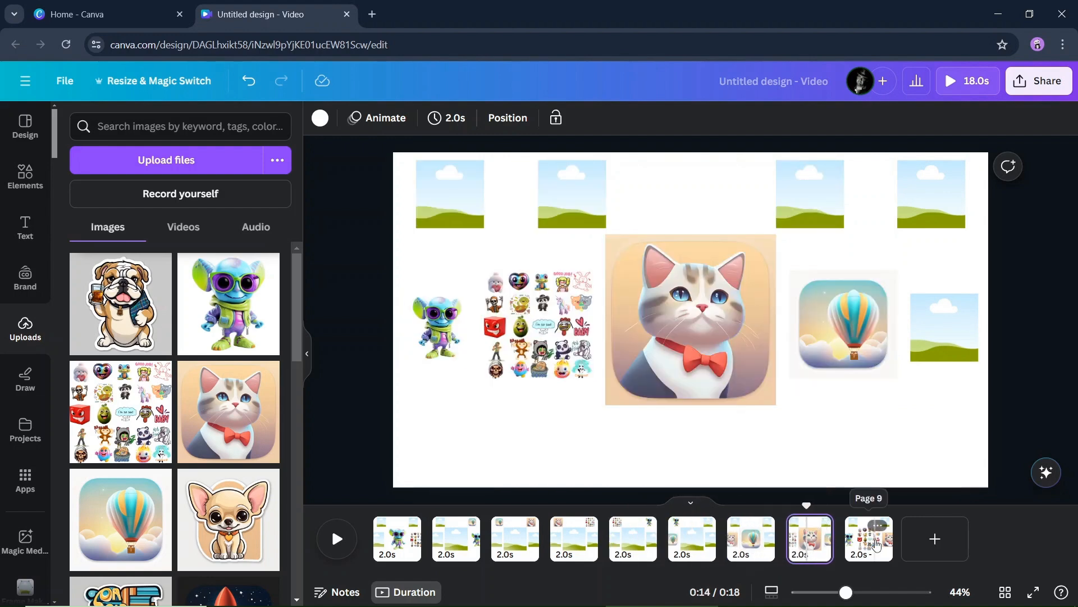
pyautogui.click(876, 544)
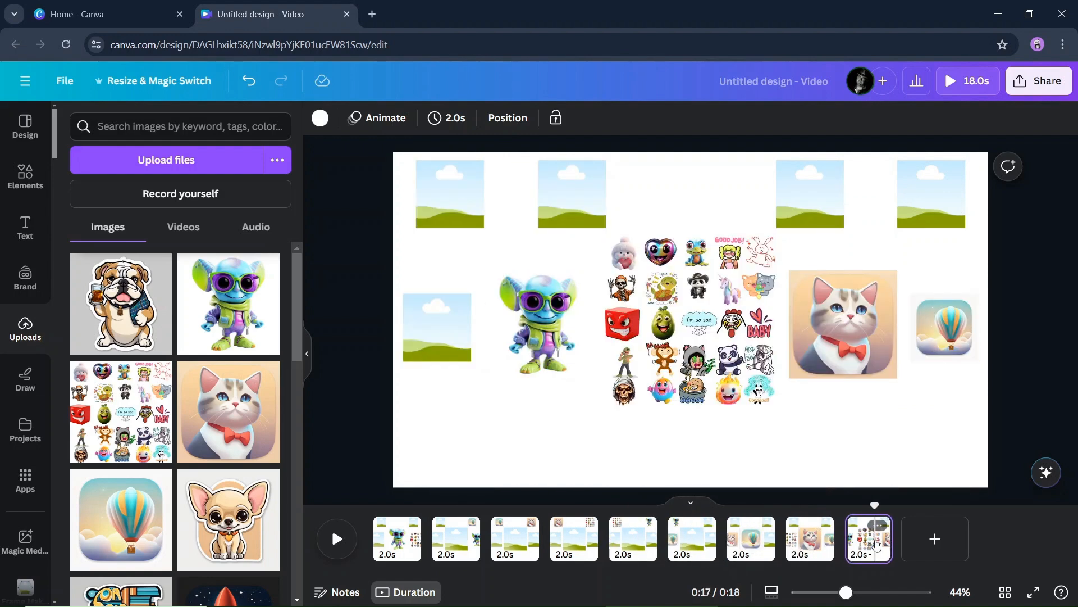
# - Place the chihuahua image in the back row's inner-right frame on page 1 and its inner-left frame on page 2
pyautogui.click(399, 537)
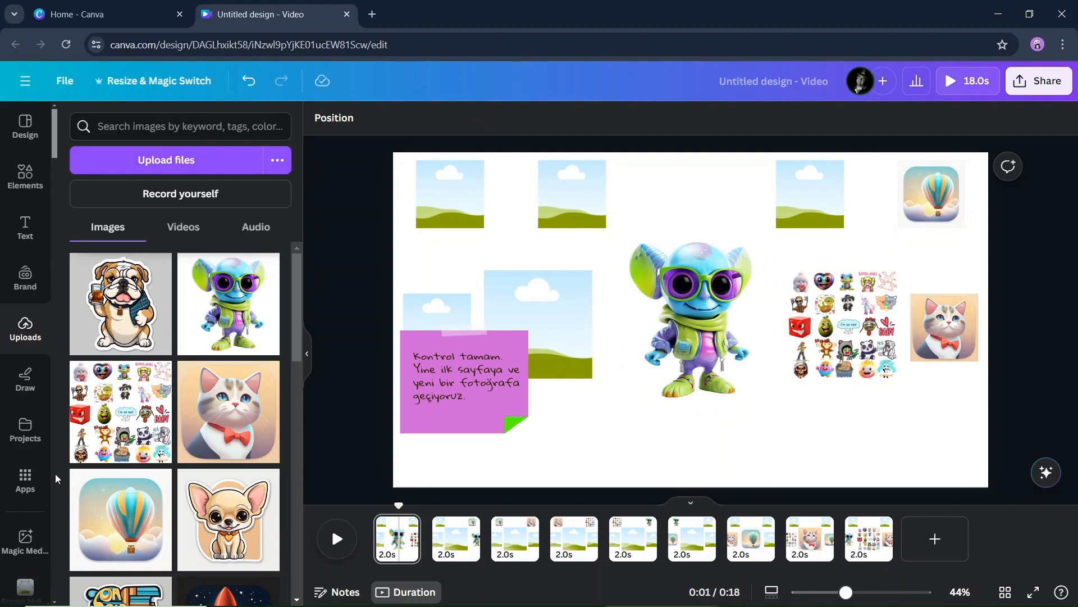
pyautogui.click(227, 531)
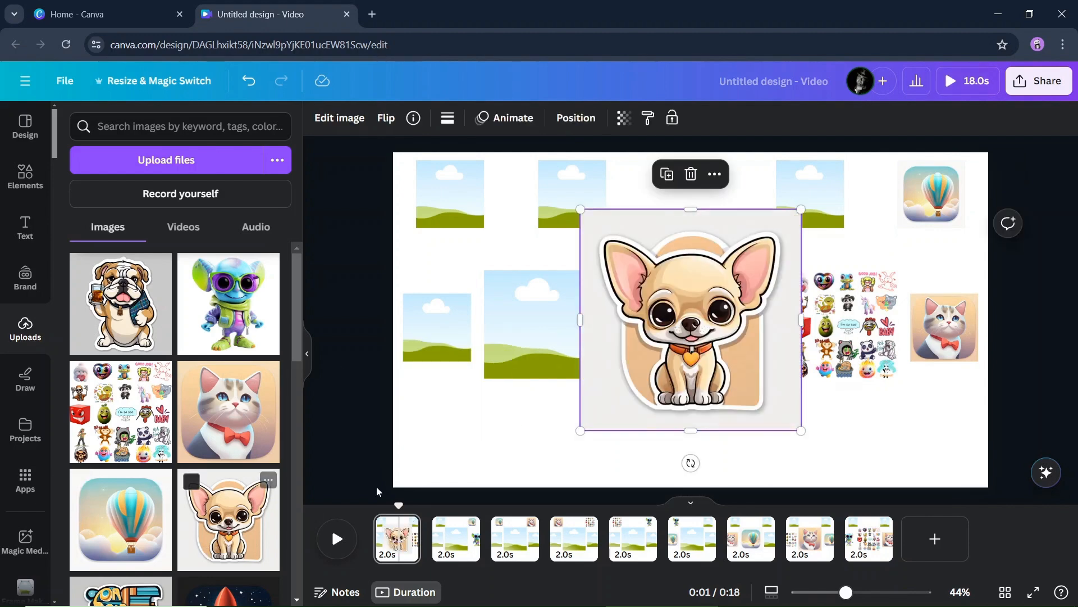
pyautogui.moveTo(691, 337); pyautogui.dragTo(788, 197)
pyautogui.click(459, 540)
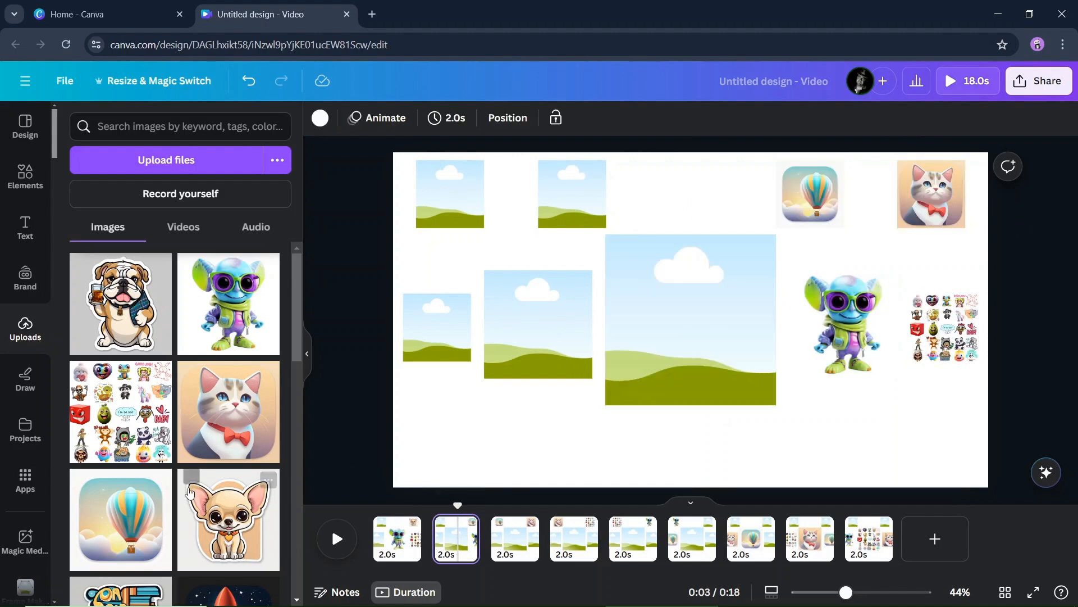
pyautogui.click(228, 519)
pyautogui.moveTo(722, 315); pyautogui.dragTo(571, 193)
# - Place the chihuahua image in the back row's outer-left frame on page 3 and the far-left front frame on page 4
pyautogui.click(511, 541)
pyautogui.click(230, 520)
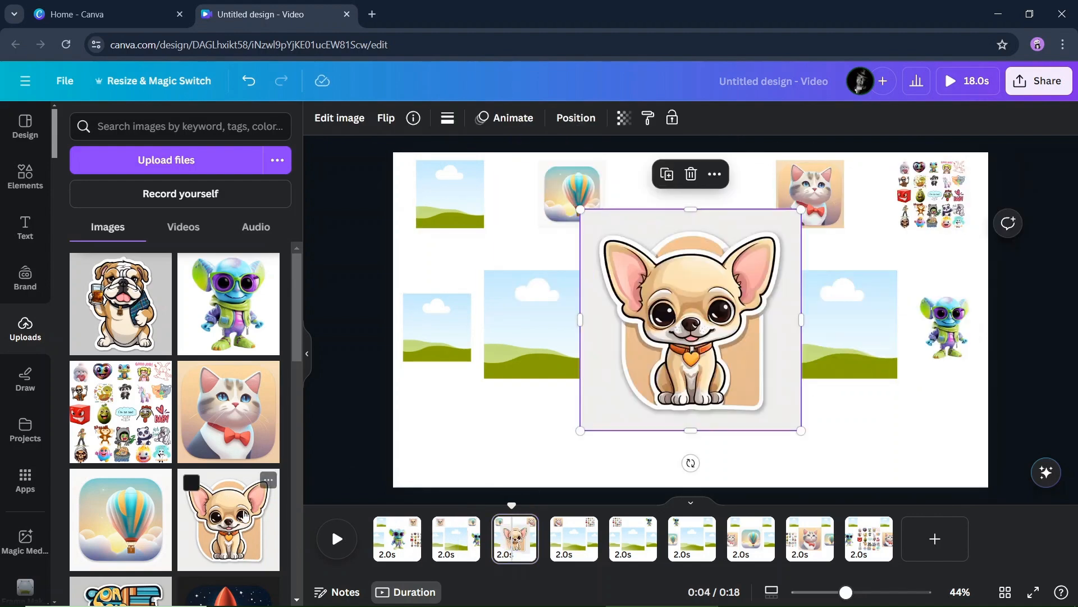
pyautogui.moveTo(681, 320); pyautogui.dragTo(445, 200)
pyautogui.click(577, 541)
pyautogui.click(229, 520)
pyautogui.moveTo(651, 326); pyautogui.dragTo(438, 327)
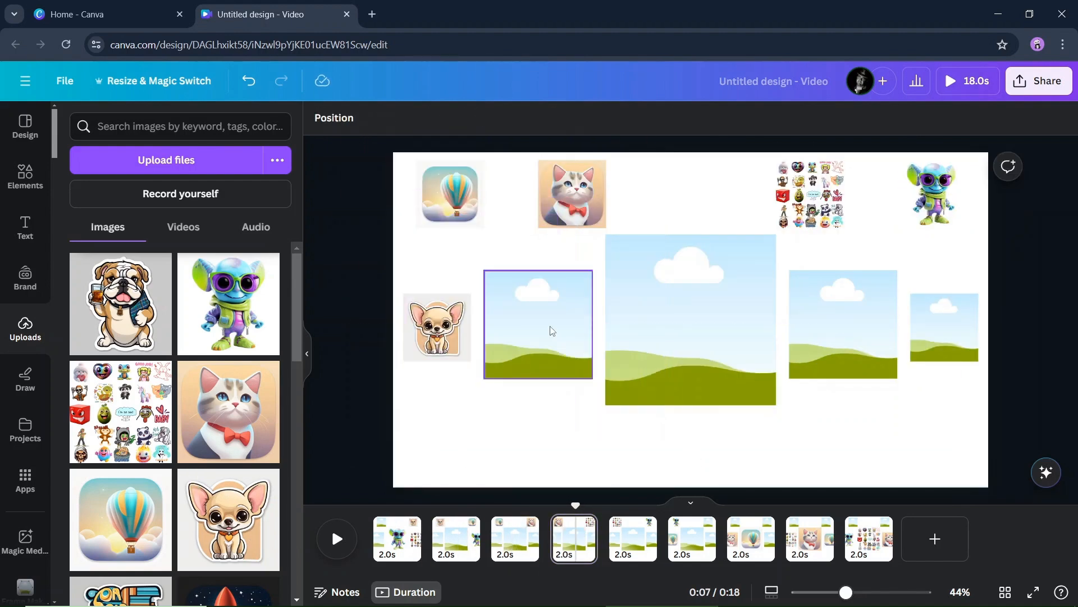
# - Place the chihuahua image in the frame left of centre on page 5 and the centre frame on page 6
pyautogui.click(640, 544)
pyautogui.click(228, 535)
pyautogui.moveTo(657, 319); pyautogui.dragTo(537, 338)
pyautogui.click(696, 535)
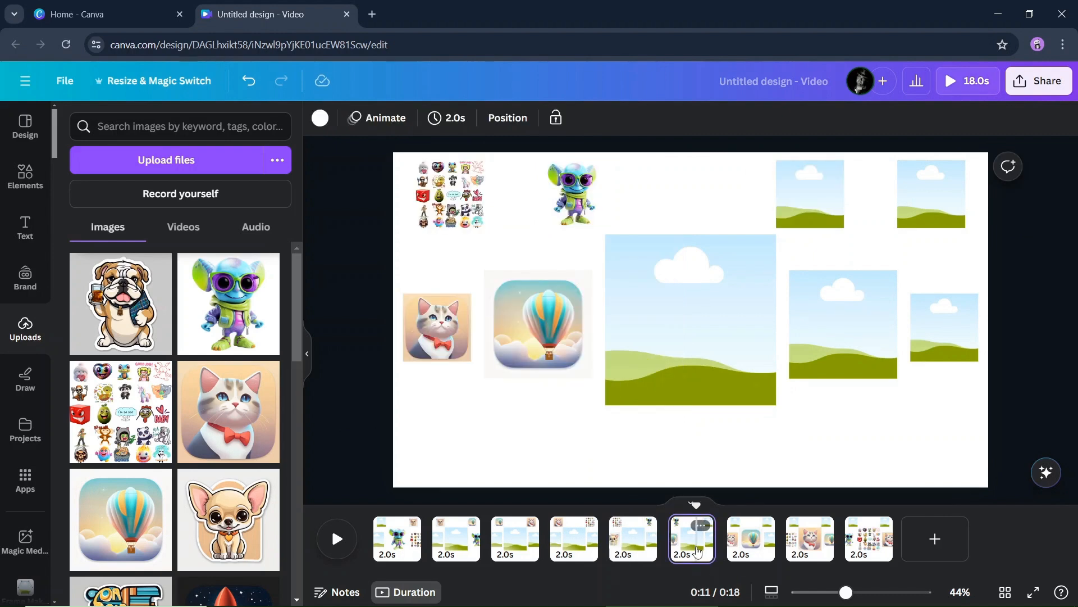
pyautogui.click(229, 523)
pyautogui.moveTo(769, 327); pyautogui.dragTo(744, 330)
# - Place the chihuahua image right of centre on page 7, in the far-right front frame on page 8 and the back row's outer-right frame on page 9
pyautogui.click(753, 536)
pyautogui.moveTo(679, 331); pyautogui.dragTo(843, 331)
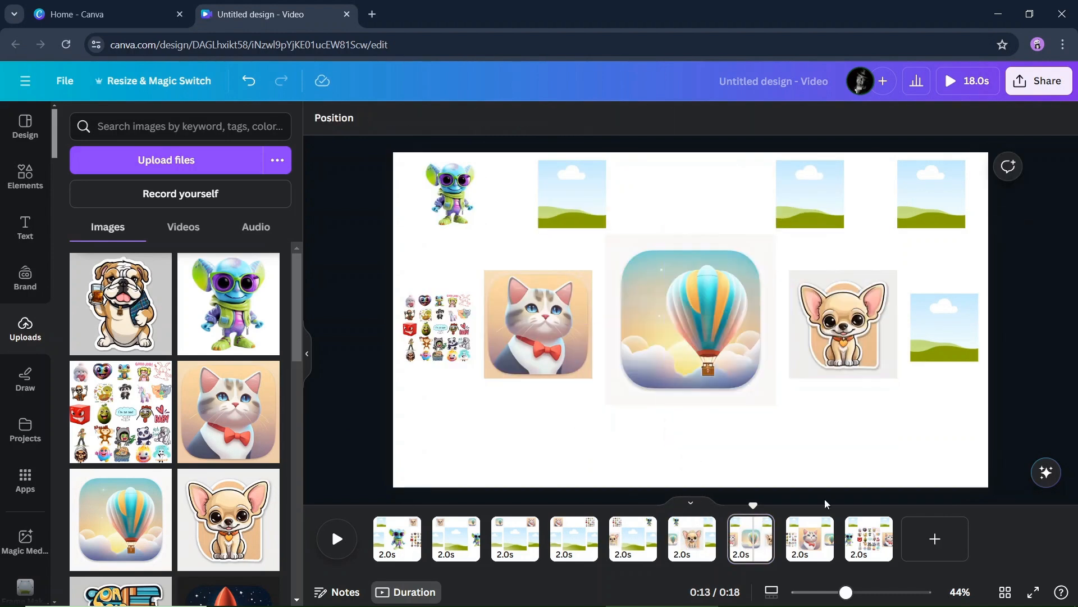
pyautogui.click(812, 536)
pyautogui.click(233, 522)
pyautogui.moveTo(676, 328); pyautogui.dragTo(943, 335)
pyautogui.click(869, 537)
pyautogui.click(228, 520)
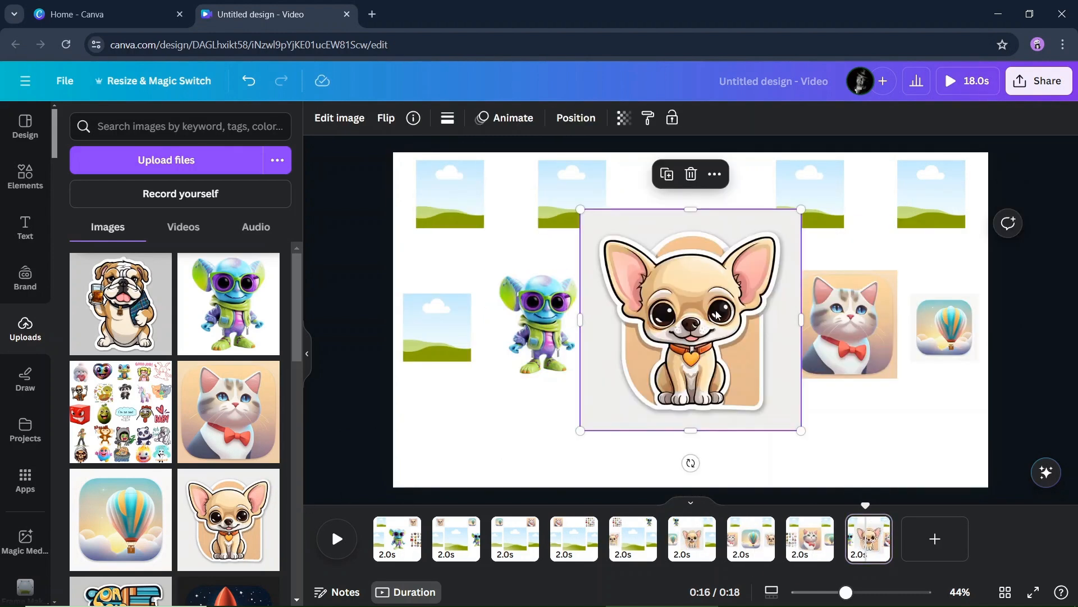
pyautogui.moveTo(690, 323); pyautogui.dragTo(927, 193)
# - Place the blue car image with the "Or Sold" lettering in the back row's inner-left frame on page 1
pyautogui.click(397, 537)
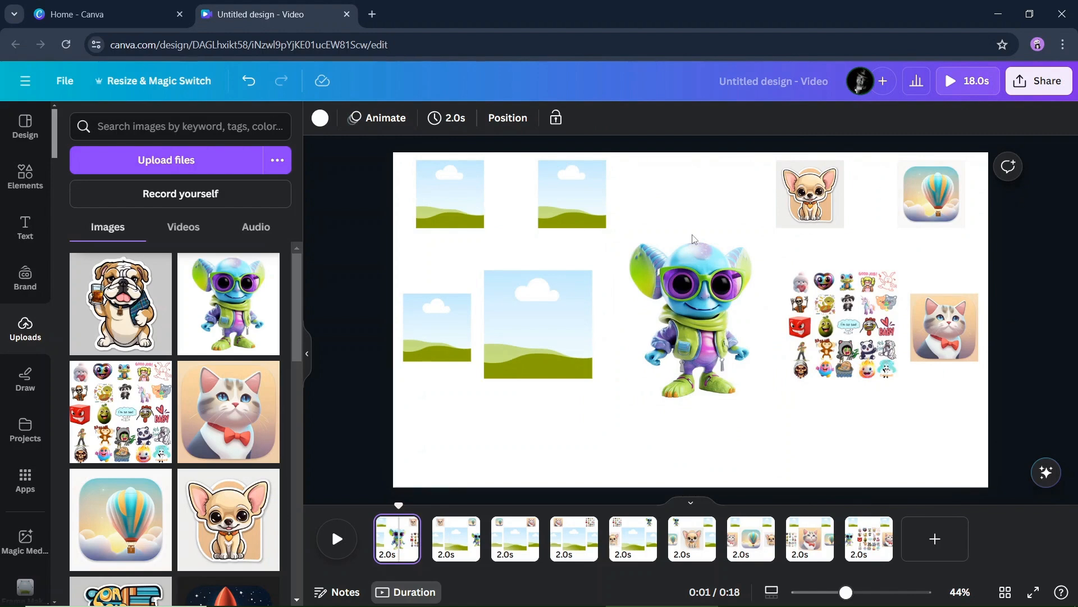
pyautogui.moveTo(298, 356); pyautogui.dragTo(296, 434)
pyautogui.click(112, 388)
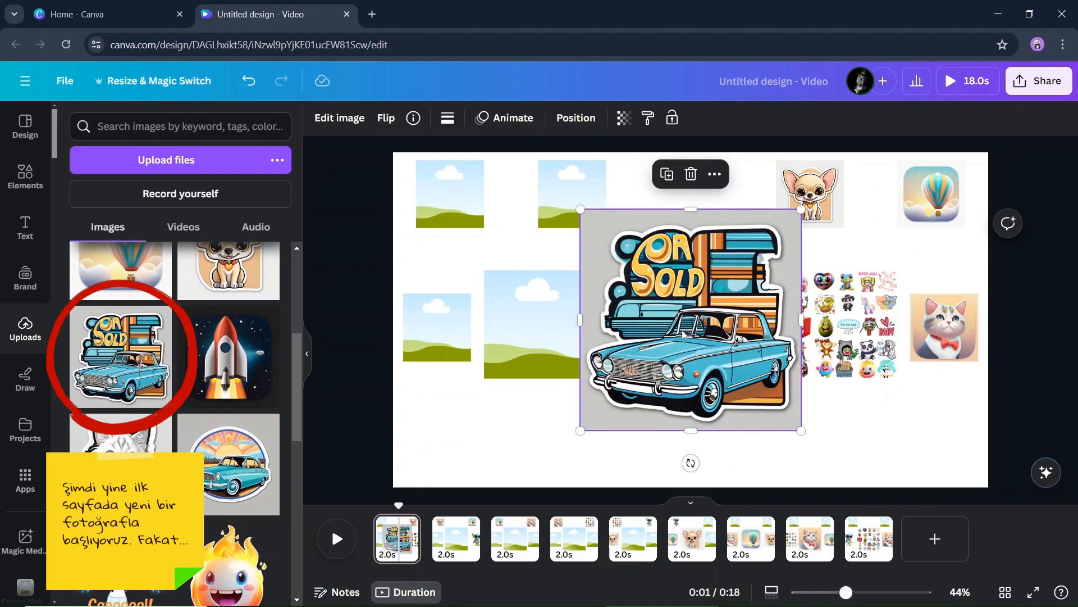
pyautogui.moveTo(682, 317); pyautogui.dragTo(570, 194)
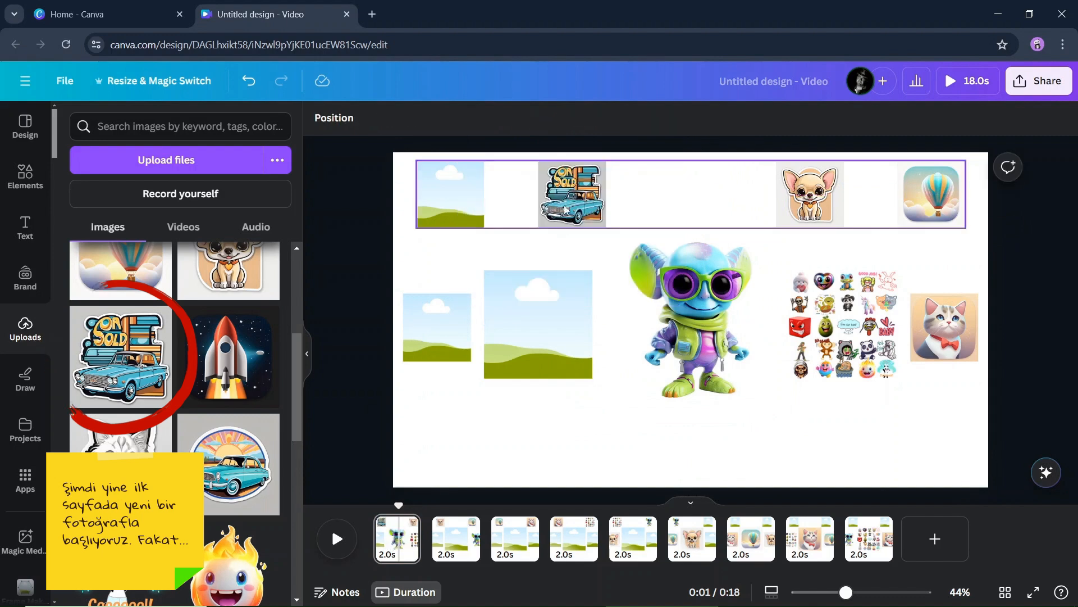
# - On page 2, undo adding the similar round car image and place the "Or Sold" car image in the back row's outer-left frame
pyautogui.click(443, 544)
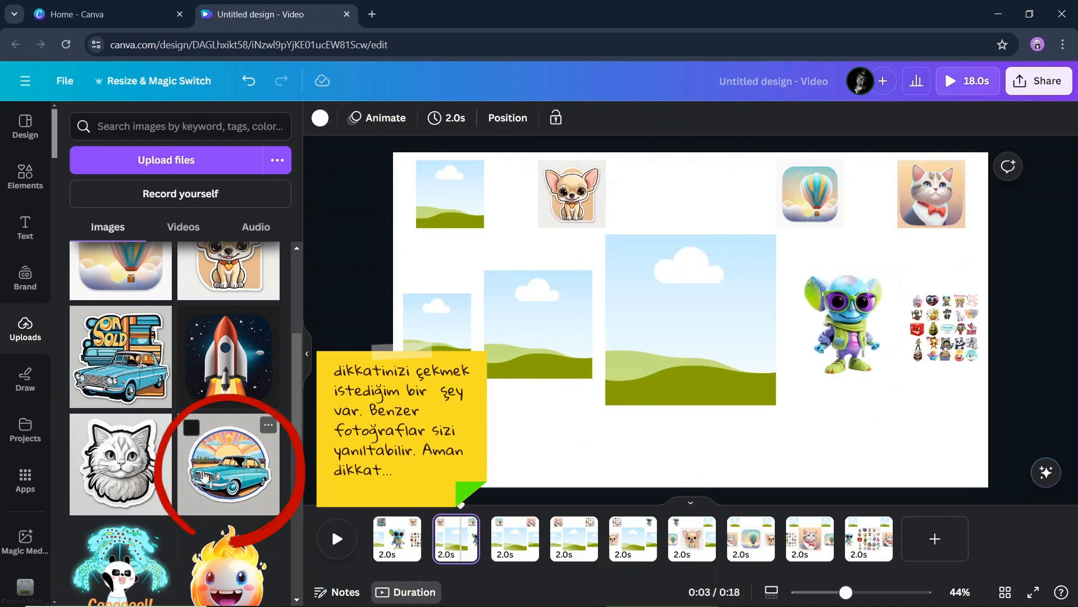
pyautogui.click(232, 473)
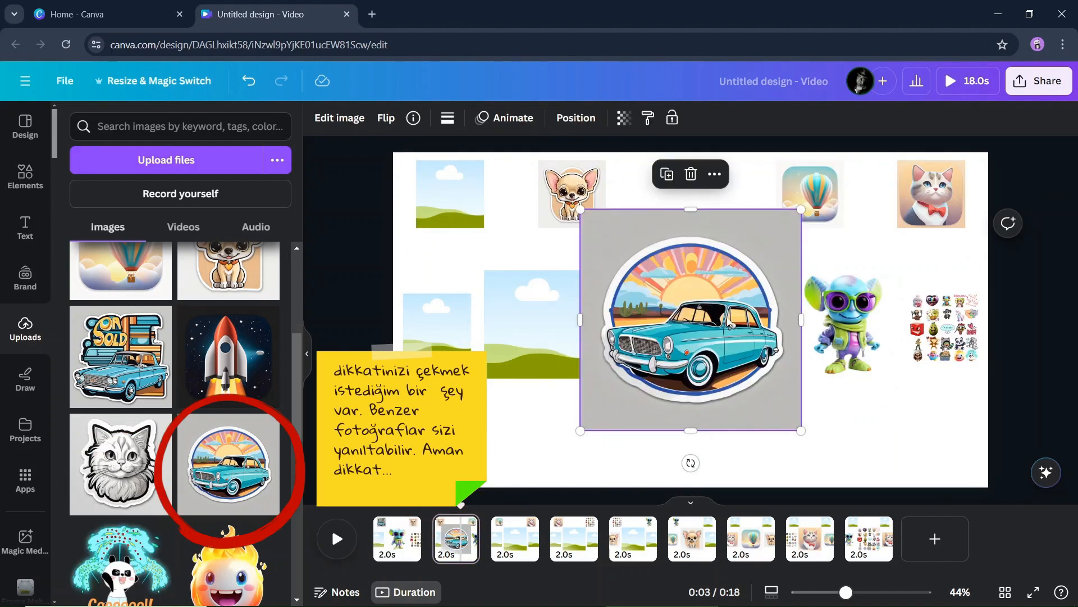
pyautogui.hotkey('ctrl', 'z')
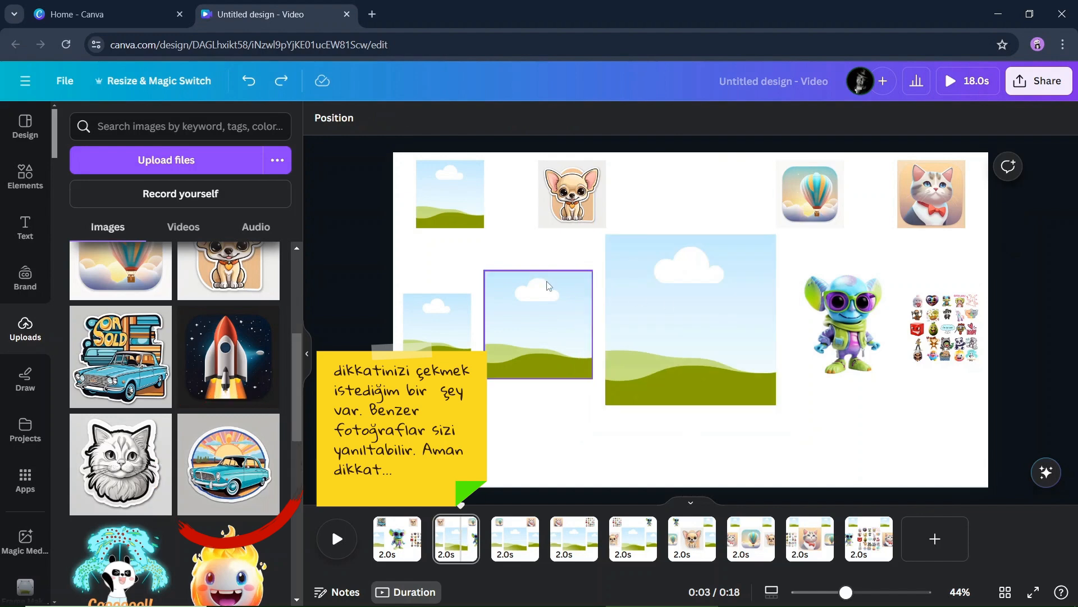
pyautogui.click(118, 373)
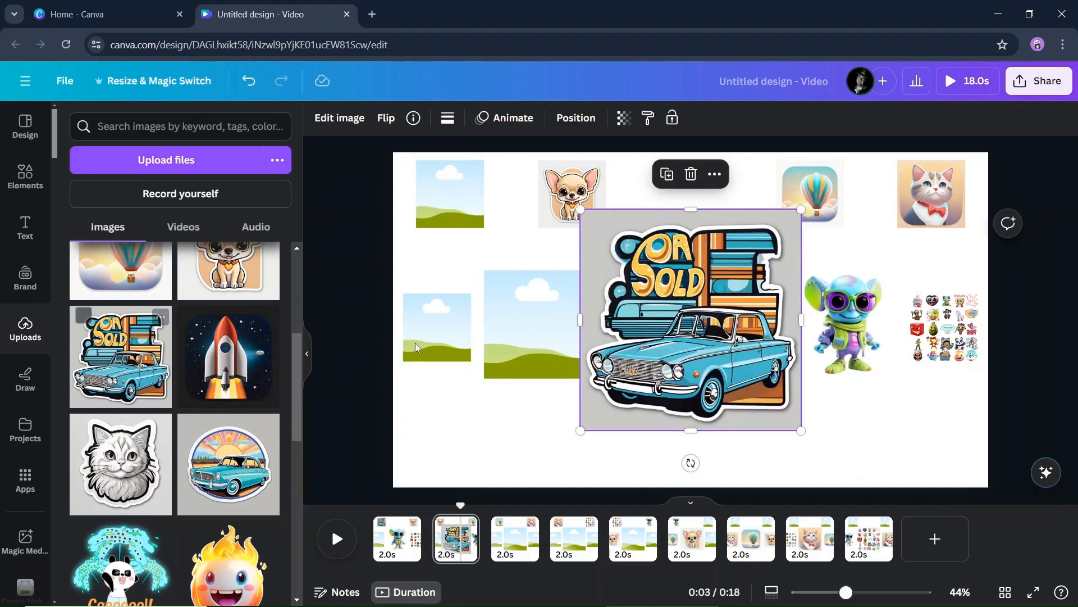
pyautogui.moveTo(700, 307); pyautogui.dragTo(465, 197)
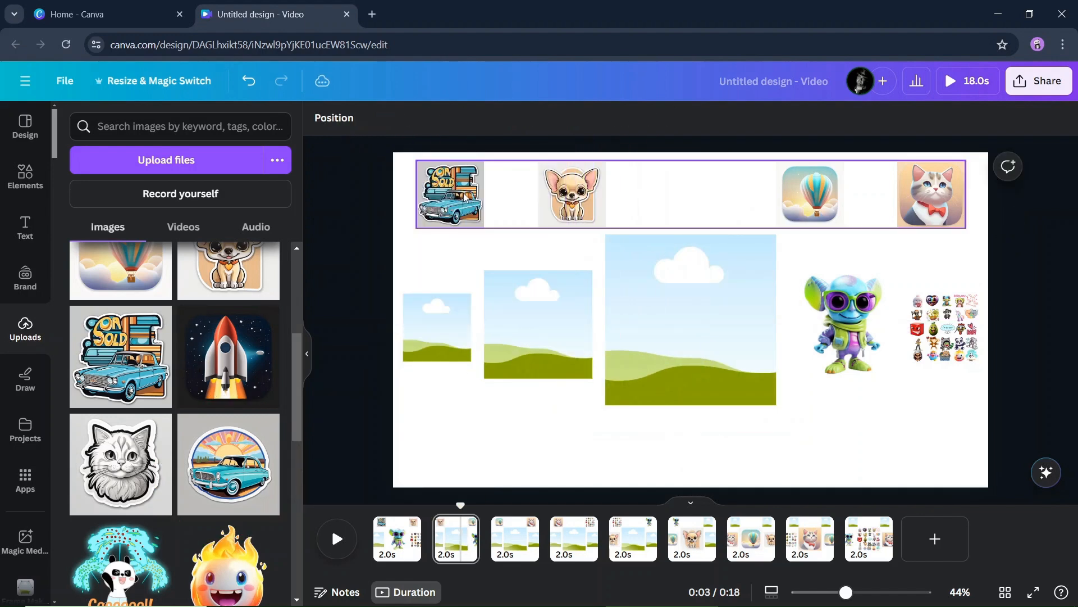
# - Place the "Or Sold" car image in the far-left front frame on page 3 and the frame left of centre on page 4
pyautogui.click(510, 546)
pyautogui.click(140, 358)
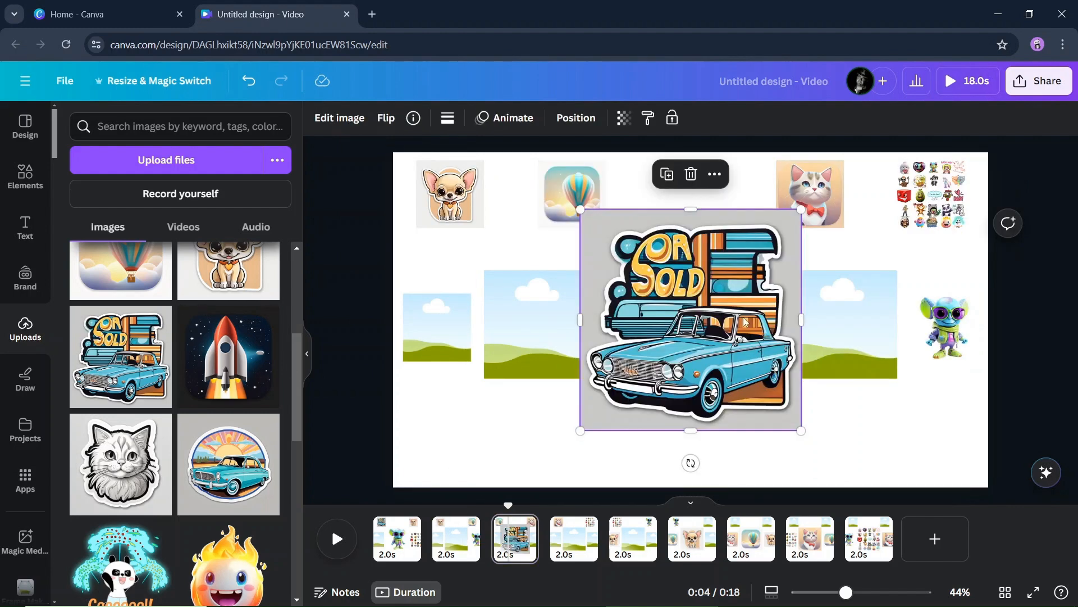
pyautogui.moveTo(745, 321); pyautogui.dragTo(467, 306)
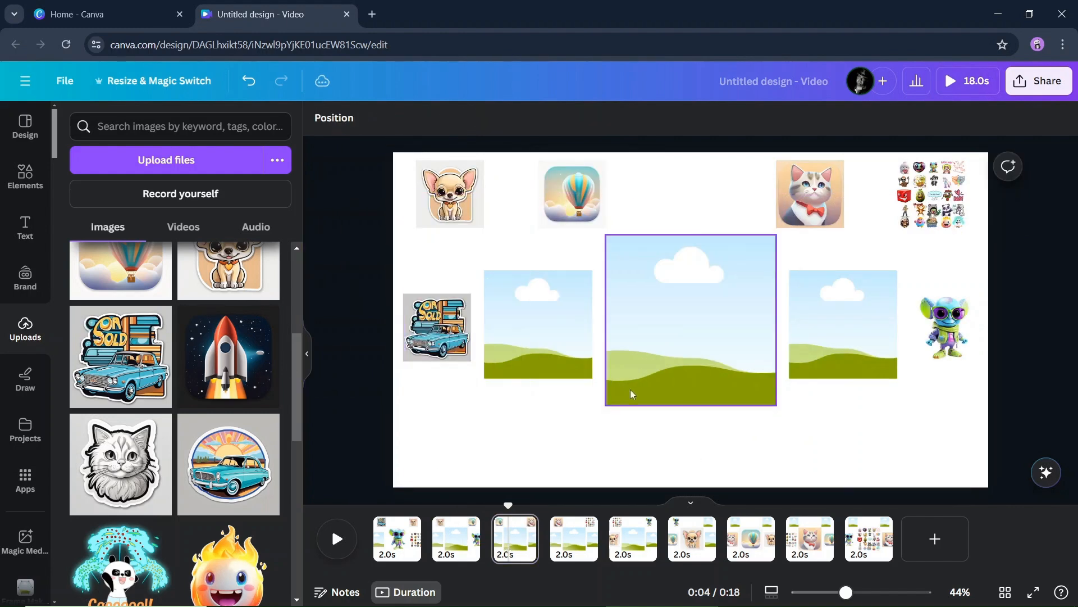
pyautogui.click(578, 544)
pyautogui.click(129, 359)
pyautogui.moveTo(682, 334); pyautogui.dragTo(542, 325)
# - Place the "Or Sold" car image in the centre frame on page 5 and the frame right of centre on page 6
pyautogui.click(635, 542)
pyautogui.click(129, 359)
pyautogui.moveTo(693, 334); pyautogui.dragTo(650, 330)
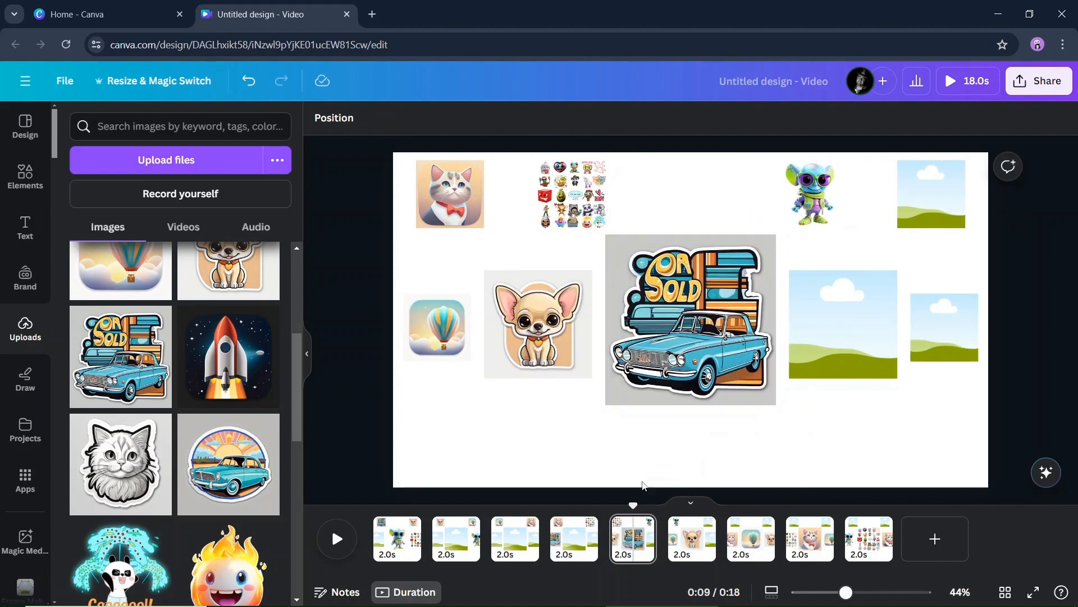
pyautogui.click(696, 539)
pyautogui.click(129, 359)
pyautogui.moveTo(724, 336); pyautogui.dragTo(941, 337)
# - Place the "Or Sold" car image far-right in front on page 7, and in the back row's outer-right and inner-right frames on pages 8 and 9
pyautogui.click(745, 550)
pyautogui.click(129, 359)
pyautogui.click(810, 550)
pyautogui.click(129, 359)
pyautogui.moveTo(693, 332); pyautogui.dragTo(930, 197)
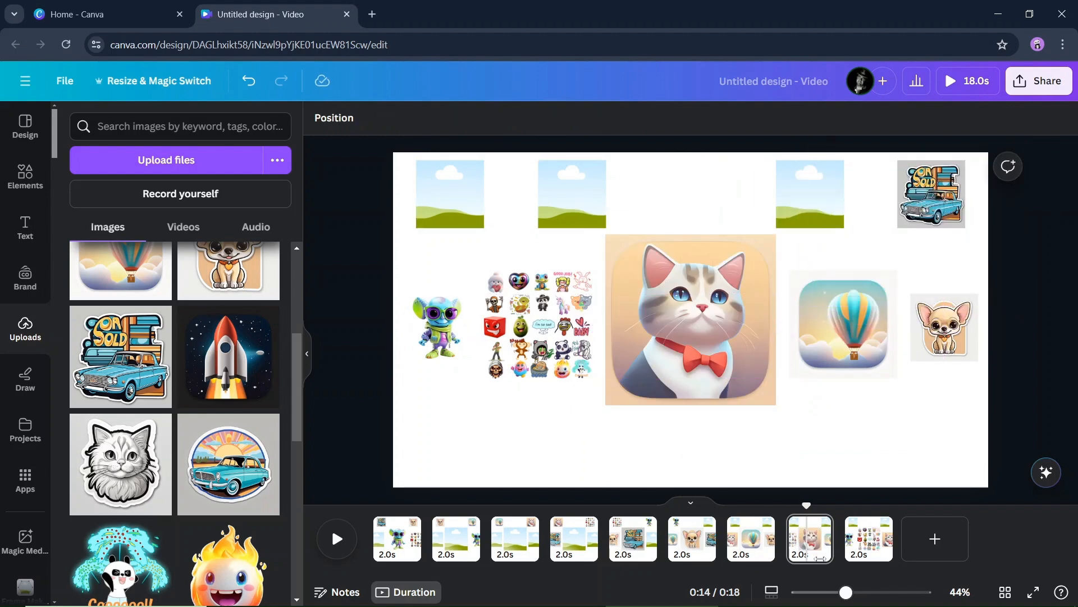
pyautogui.click(868, 544)
pyautogui.click(129, 359)
pyautogui.moveTo(693, 331); pyautogui.dragTo(809, 196)
# - Place the rocket image in the back row's outer-left frame on page 1 and the far-left front frame on page 2
pyautogui.click(399, 543)
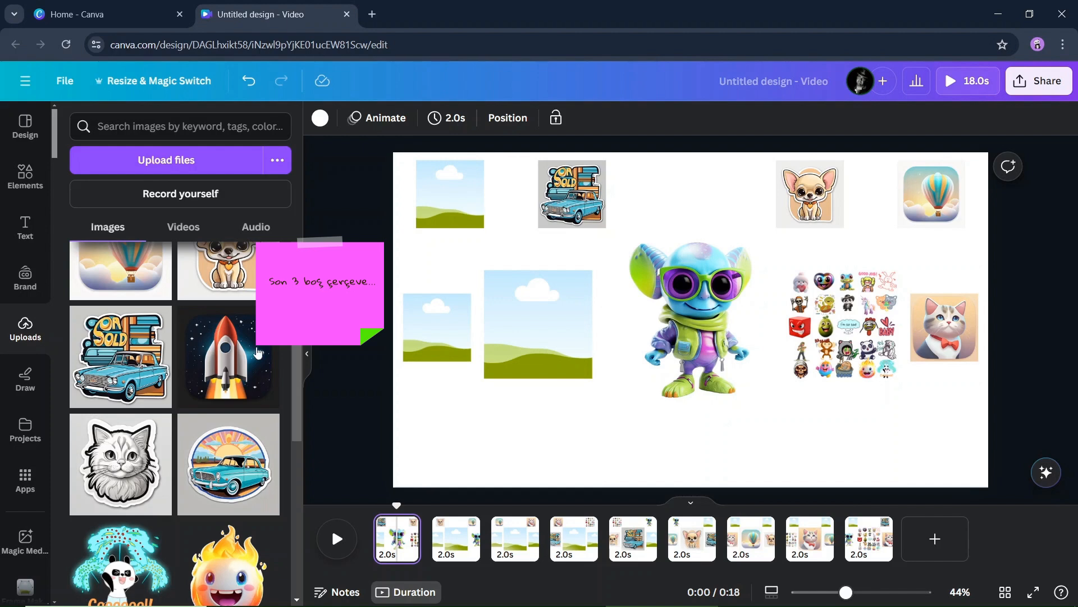
pyautogui.click(240, 352)
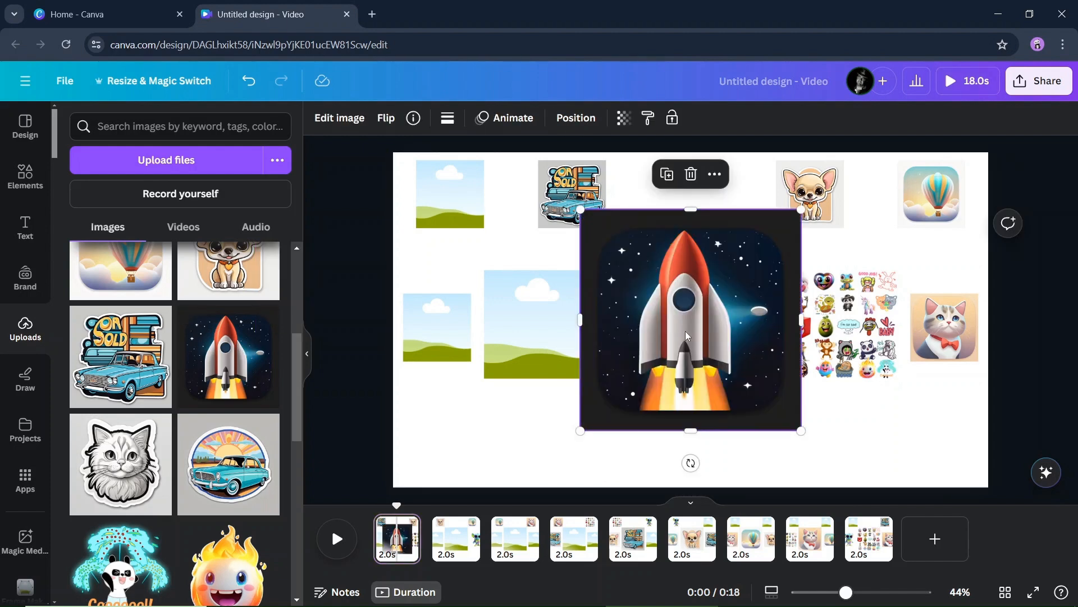
pyautogui.moveTo(686, 335); pyautogui.dragTo(450, 224)
pyautogui.click(457, 540)
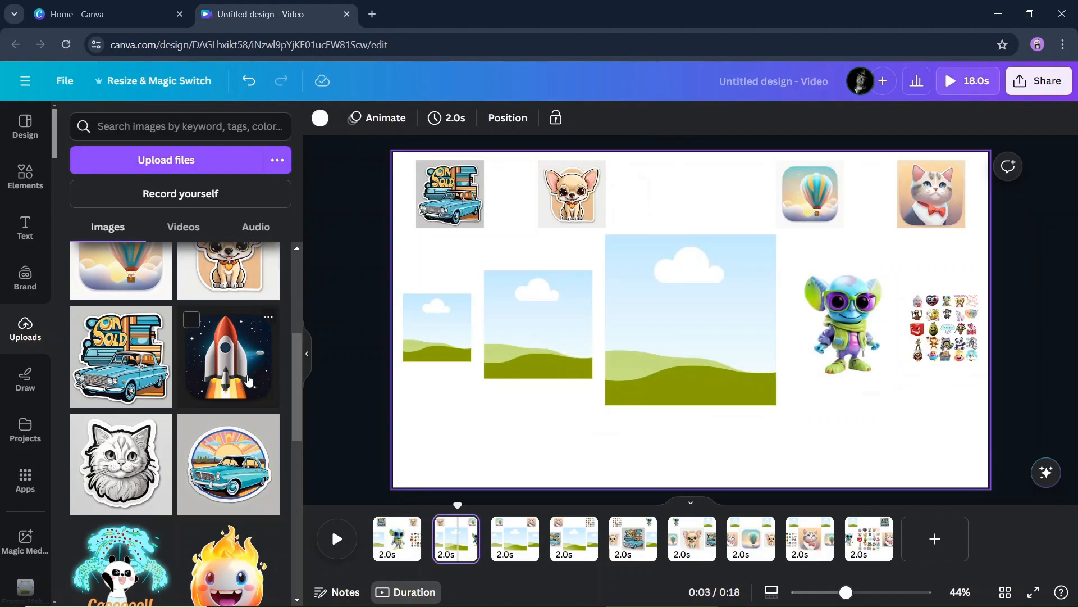
pyautogui.click(248, 380)
pyautogui.moveTo(699, 346); pyautogui.dragTo(478, 331)
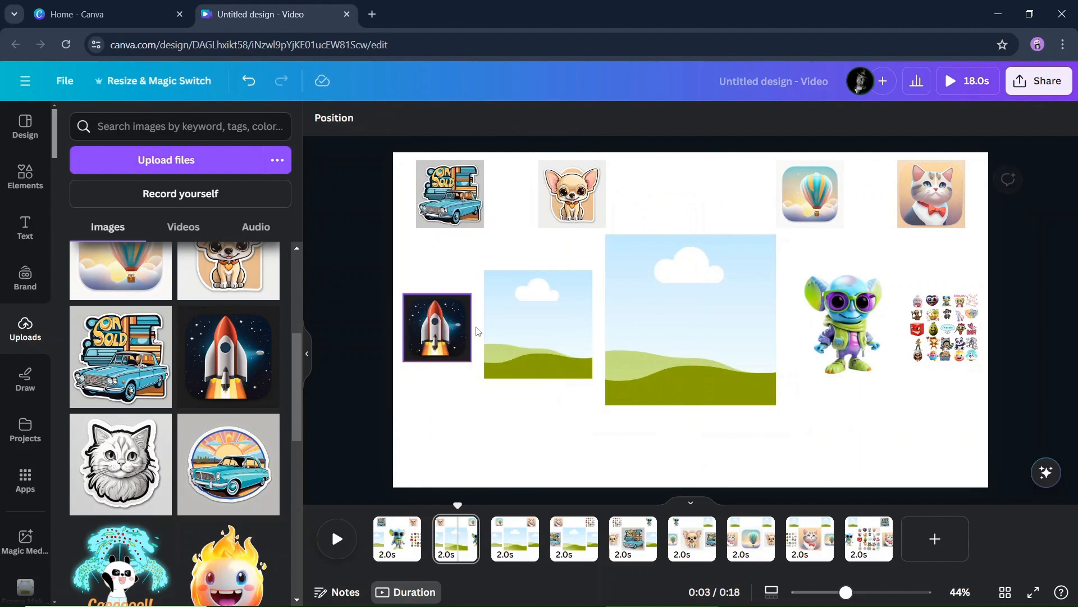
# - Place the rocket image in the frame left of centre on page 3 and the centre frame on page 4
pyautogui.click(514, 553)
pyautogui.click(257, 384)
pyautogui.moveTo(714, 329); pyautogui.dragTo(932, 197)
pyautogui.click(575, 542)
pyautogui.click(250, 382)
# - Place the rocket image right of centre on page 5, in the far-right front frame on page 6 and the back row's outer-right frame on page 7
pyautogui.click(633, 542)
pyautogui.click(250, 382)
pyautogui.click(693, 542)
pyautogui.click(250, 382)
pyautogui.click(751, 540)
pyautogui.click(250, 376)
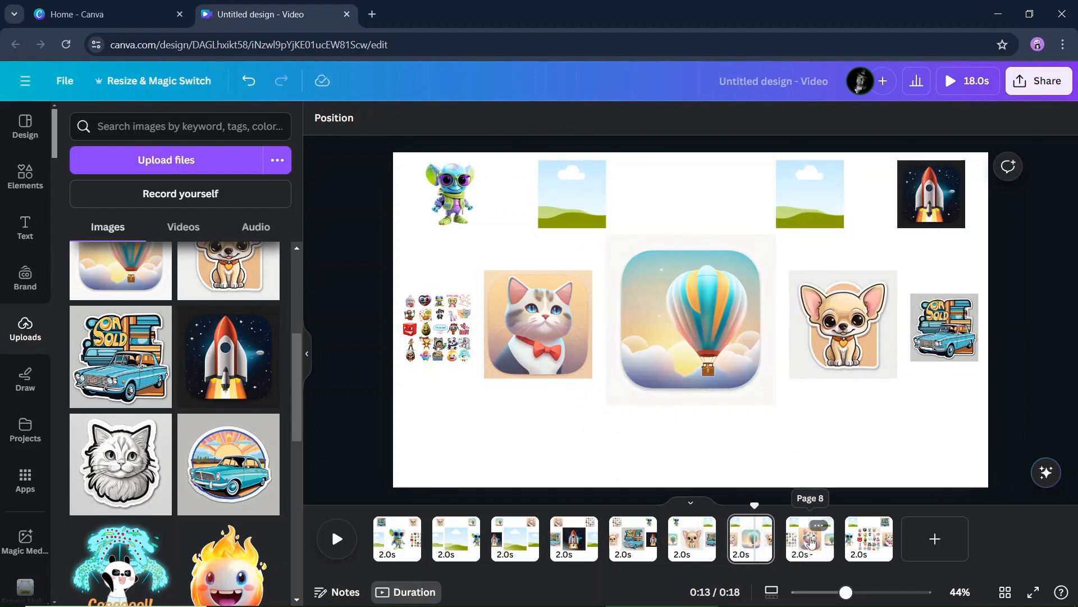
# - Place the rocket image in the back row's inner-right frame on page 8 and inner-left frame on page 9
pyautogui.click(810, 540)
pyautogui.click(250, 376)
pyautogui.moveTo(729, 304); pyautogui.dragTo(809, 194)
pyautogui.click(869, 540)
pyautogui.click(250, 376)
pyautogui.moveTo(697, 326); pyautogui.dragTo(571, 193)
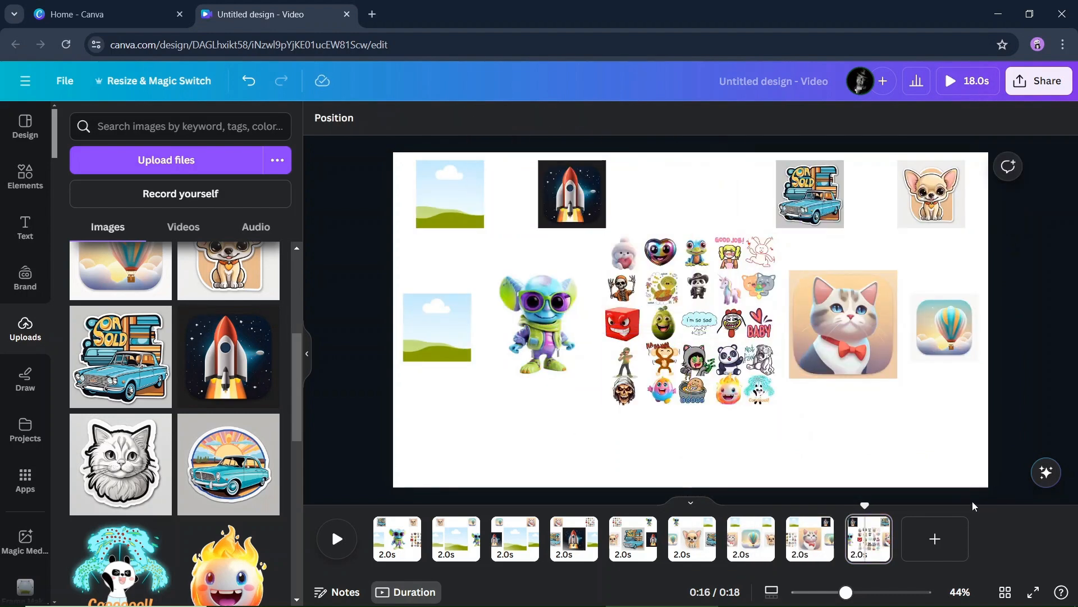
# - Place the black-and-white cat image in the far-left front frame on page 1 and the frame left of centre on page 2
pyautogui.click(404, 540)
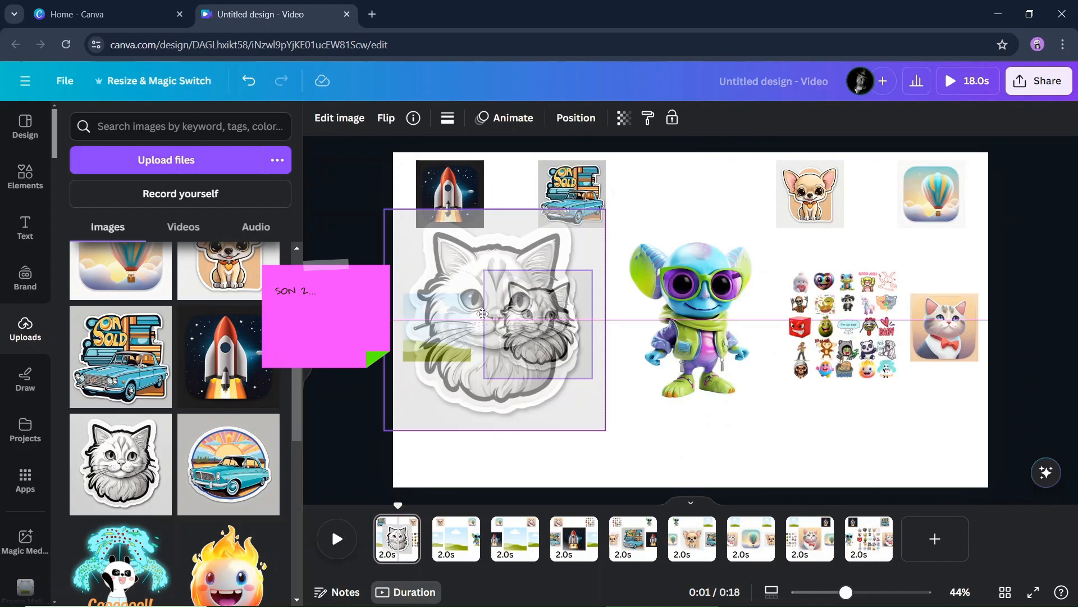
pyautogui.click(448, 555)
pyautogui.click(134, 467)
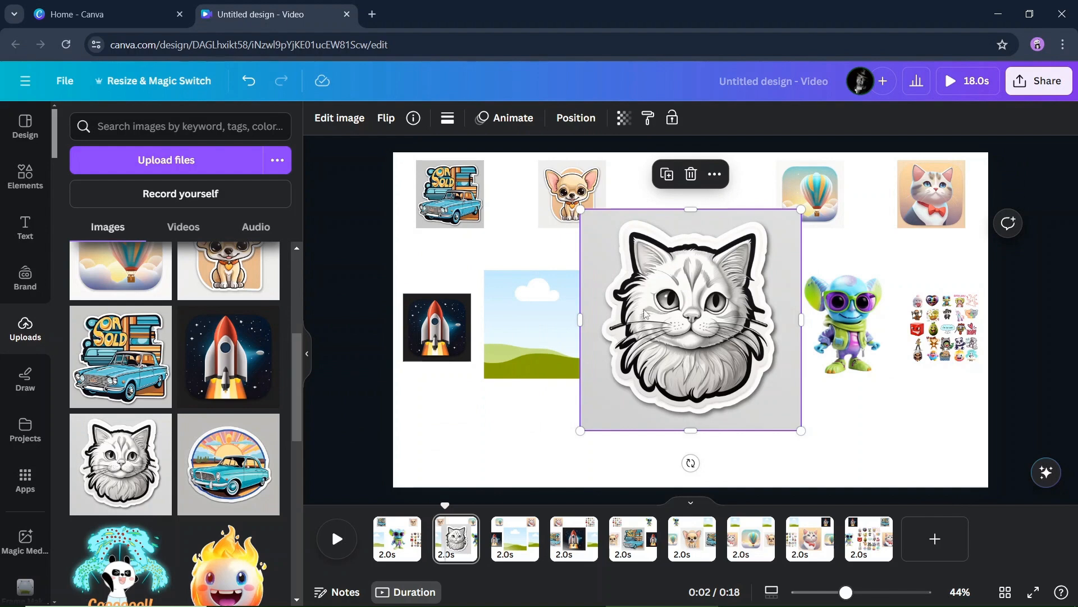
pyautogui.moveTo(644, 313); pyautogui.dragTo(551, 317)
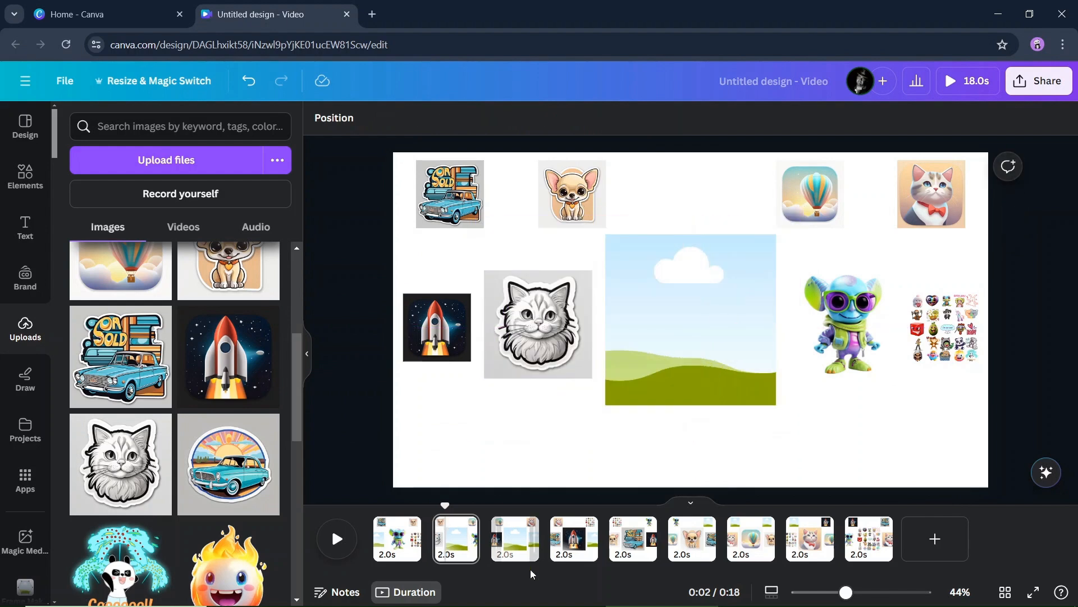
# - Place the black-and-white cat image in the centre frame on page 3 and the frame right of centre on page 4
pyautogui.click(515, 545)
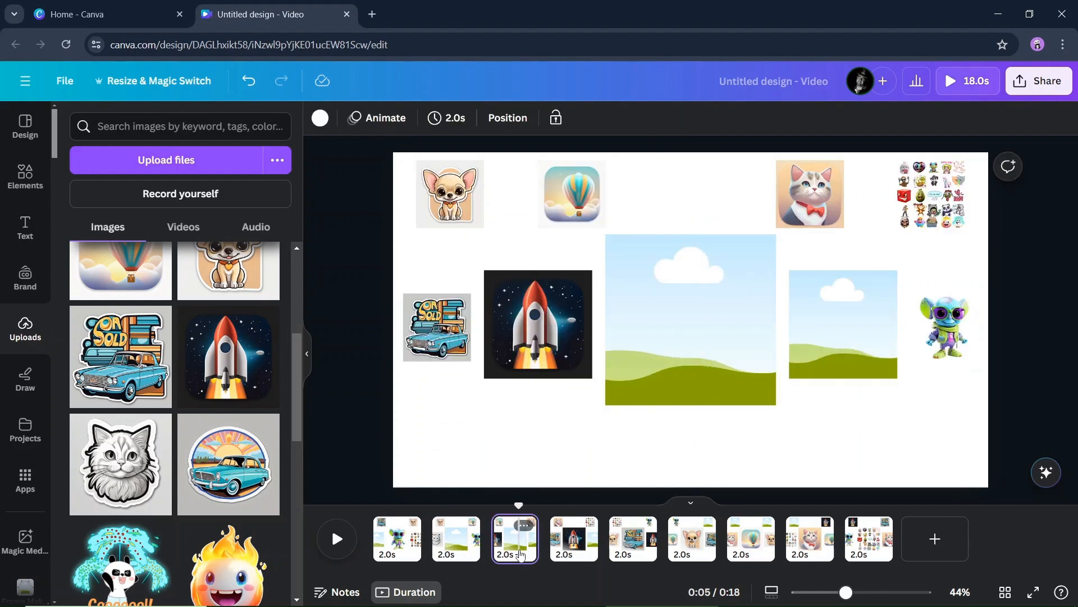
pyautogui.click(124, 478)
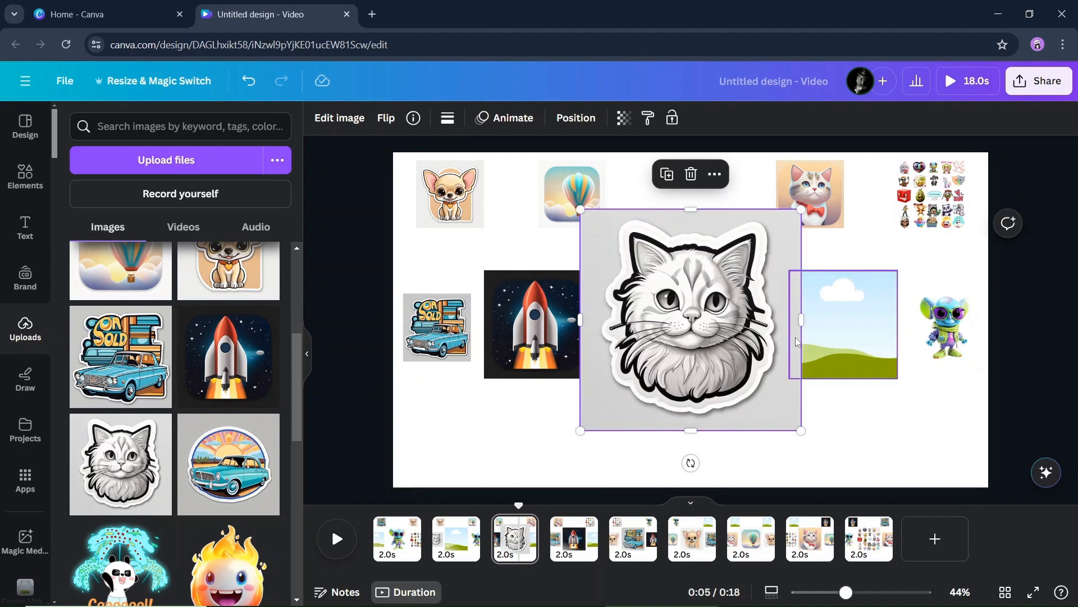
pyautogui.click(699, 459)
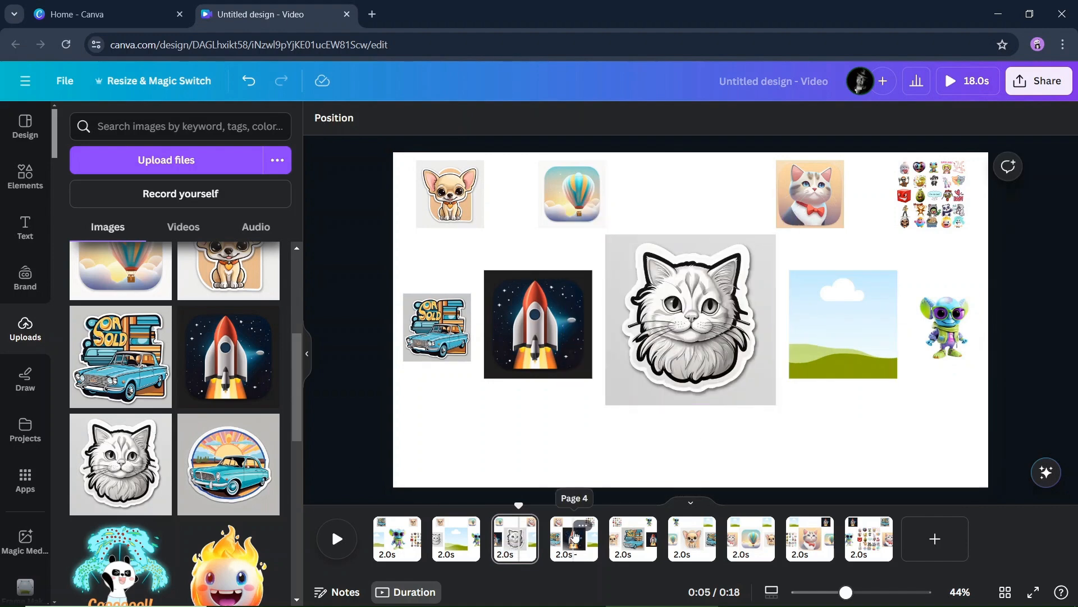
pyautogui.click(576, 538)
# - Place the black-and-white cat image in the far-right front frame on page 5 and the back row's outer-right frame on page 6
pyautogui.click(635, 551)
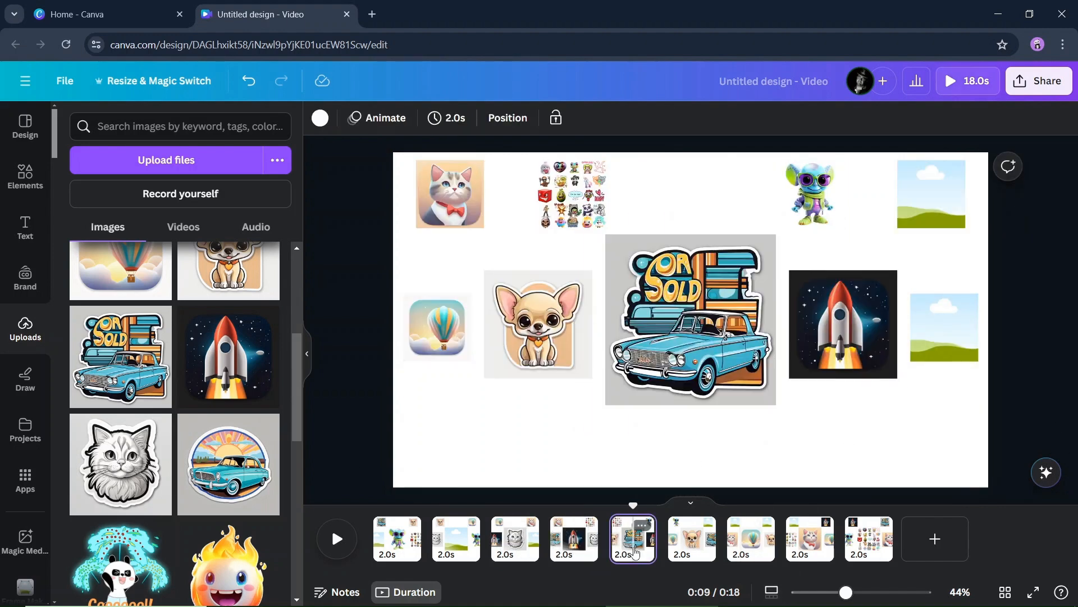
pyautogui.click(120, 464)
pyautogui.moveTo(690, 323); pyautogui.dragTo(927, 333)
pyautogui.click(691, 546)
pyautogui.click(116, 461)
pyautogui.moveTo(690, 323); pyautogui.dragTo(809, 199)
# - Place the black-and-white cat image in the back row's inner-right frame on page 7, inner-left frame on page 8 and outer-left frame on page 9
pyautogui.click(751, 540)
pyautogui.click(116, 459)
pyautogui.click(806, 540)
pyautogui.click(116, 457)
pyautogui.moveTo(690, 323); pyautogui.dragTo(572, 194)
pyautogui.click(869, 538)
pyautogui.click(116, 460)
pyautogui.moveTo(690, 323); pyautogui.dragTo(449, 193)
# - Review pages 1 to 9 in order to check the image sequence and locate the remaining empty frame on each
pyautogui.click(408, 523)
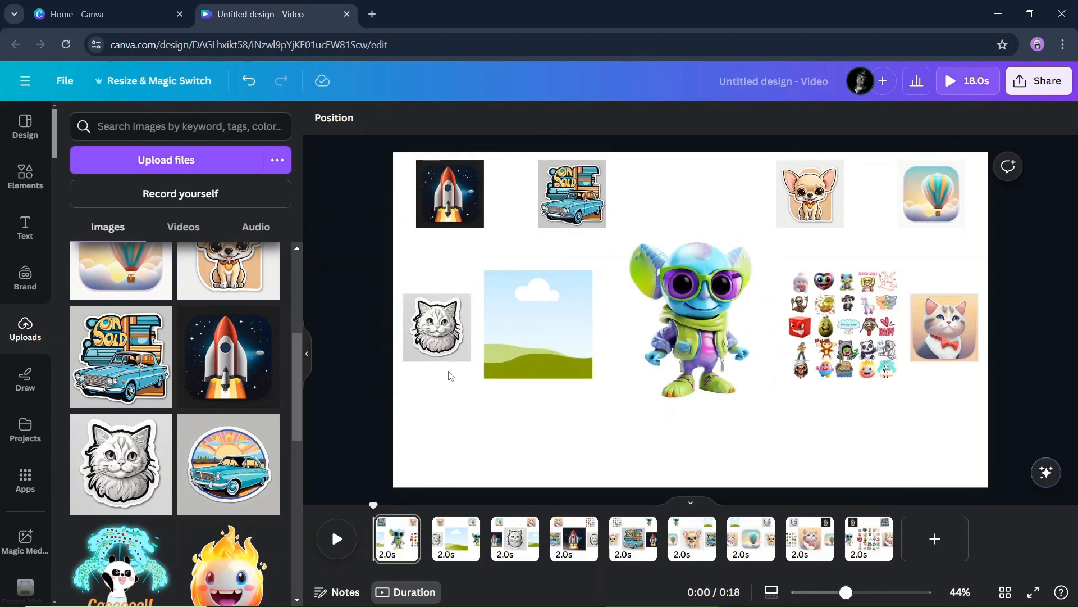
pyautogui.click(462, 527)
pyautogui.click(515, 525)
pyautogui.click(590, 540)
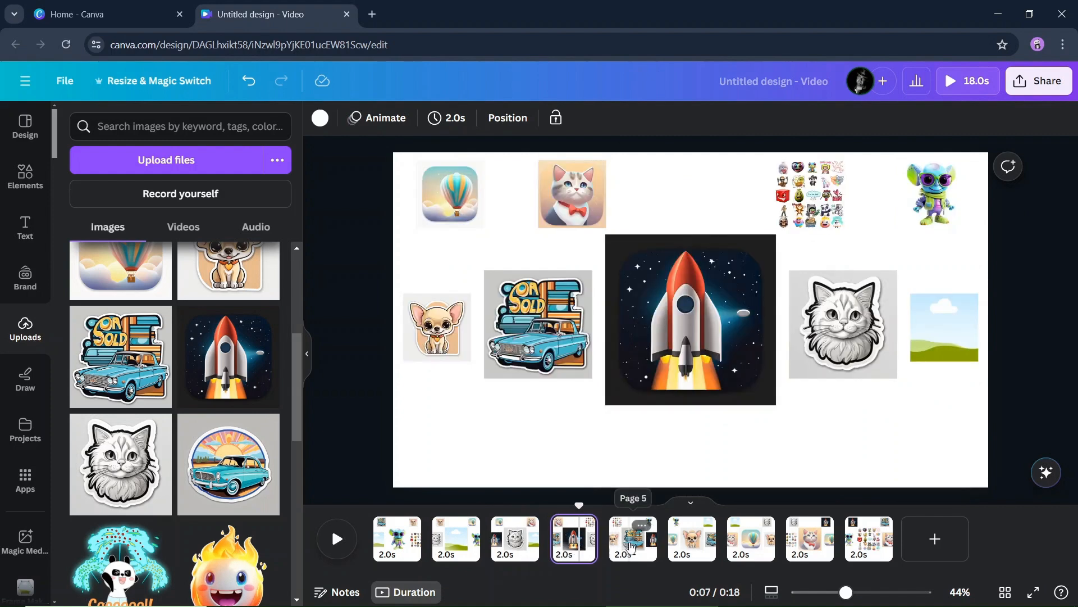
pyautogui.click(634, 539)
pyautogui.click(691, 539)
pyautogui.click(751, 539)
pyautogui.click(810, 539)
pyautogui.click(869, 539)
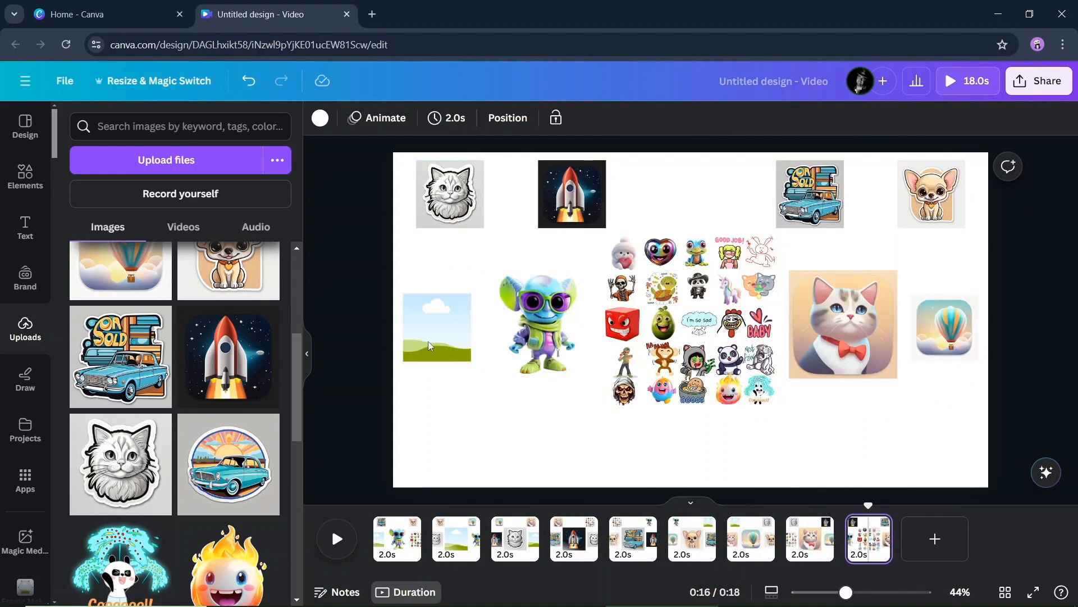
# - Place the round blue car image with the sunset in the frame left of centre on page 1 and the centre frame on page 2
pyautogui.click(400, 538)
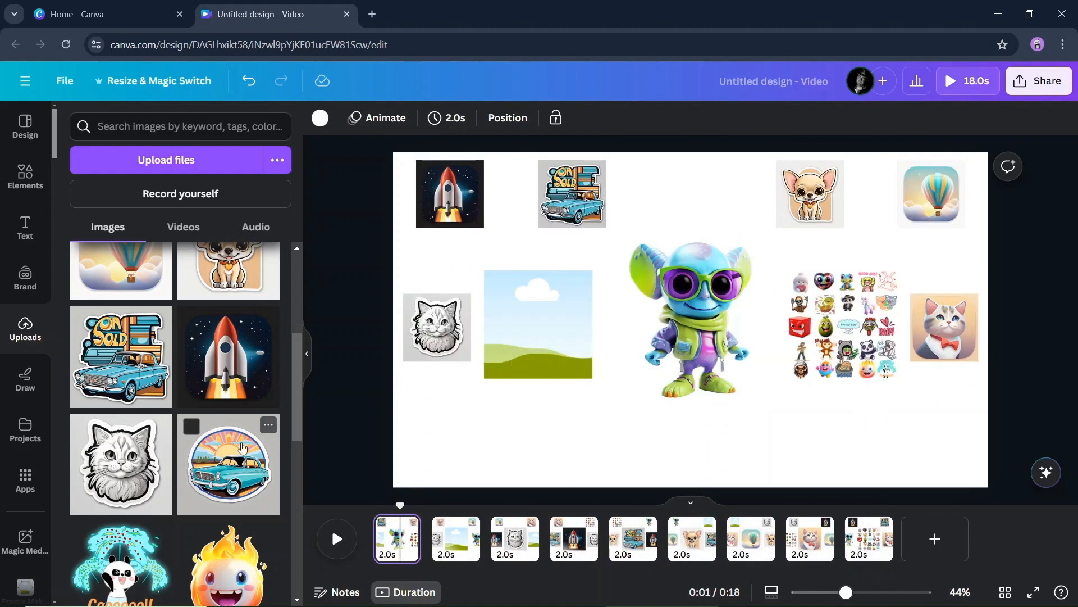
pyautogui.click(257, 488)
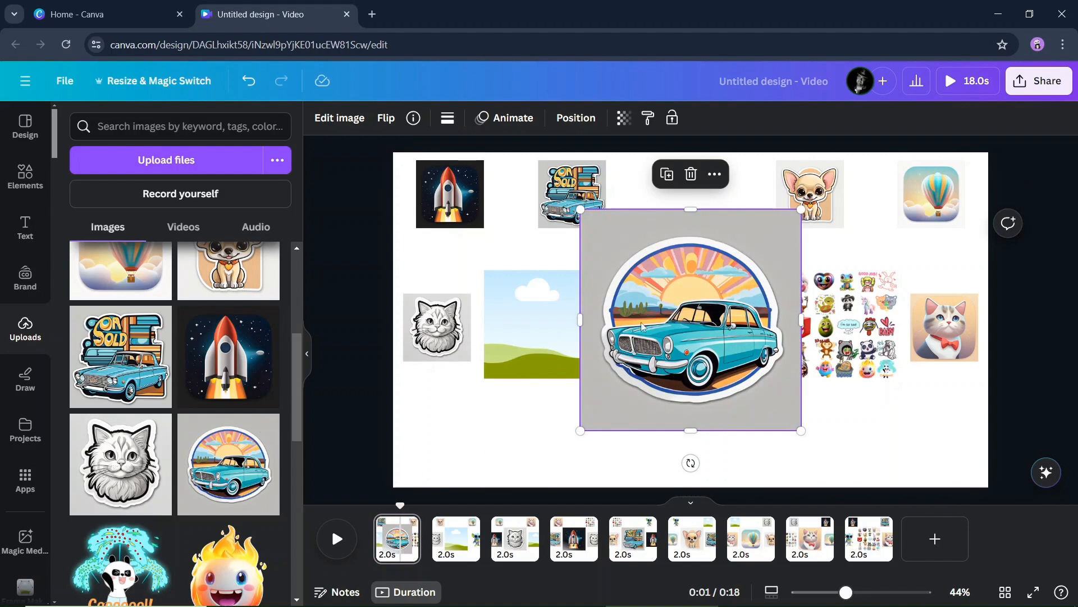
pyautogui.moveTo(657, 315); pyautogui.dragTo(529, 323)
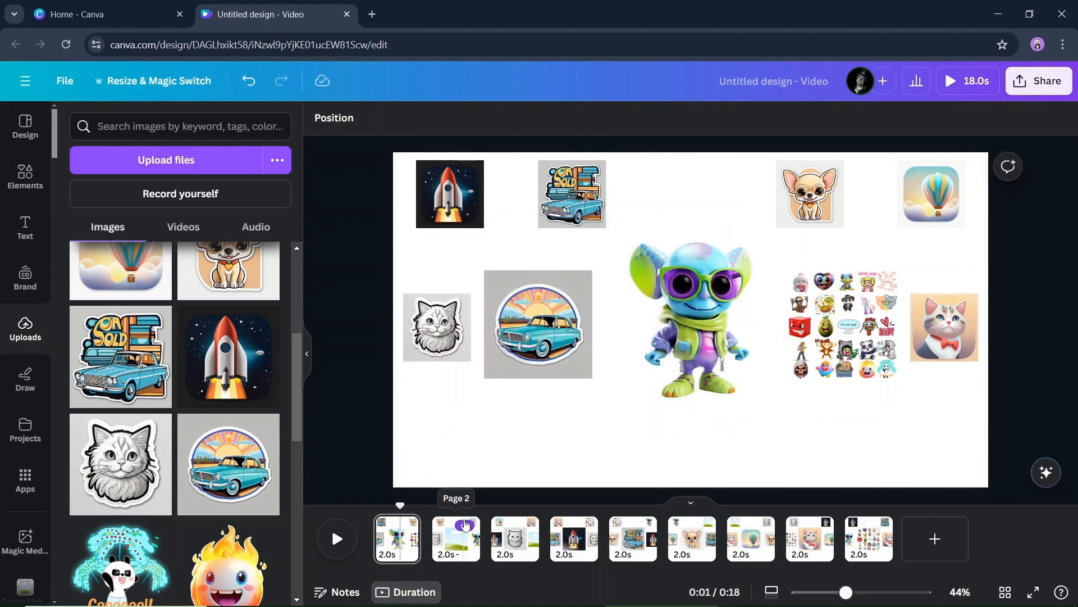
pyautogui.click(462, 538)
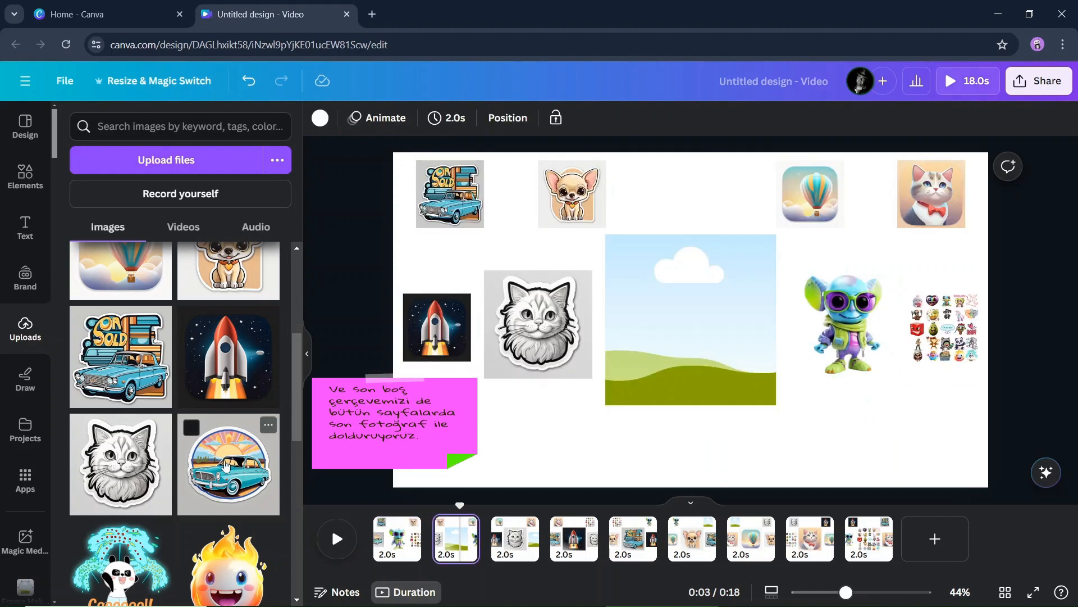
pyautogui.click(253, 483)
pyautogui.moveTo(686, 340); pyautogui.dragTo(681, 346)
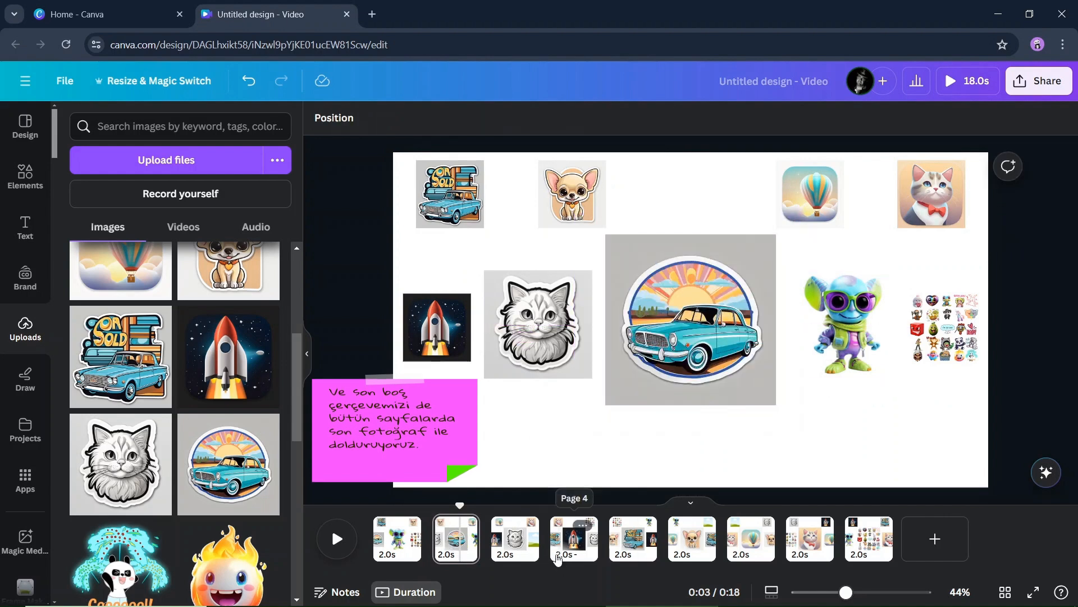
# - Place the round blue car image in the frame right of centre on page 3 and the far-right front frame on page 4
pyautogui.click(525, 548)
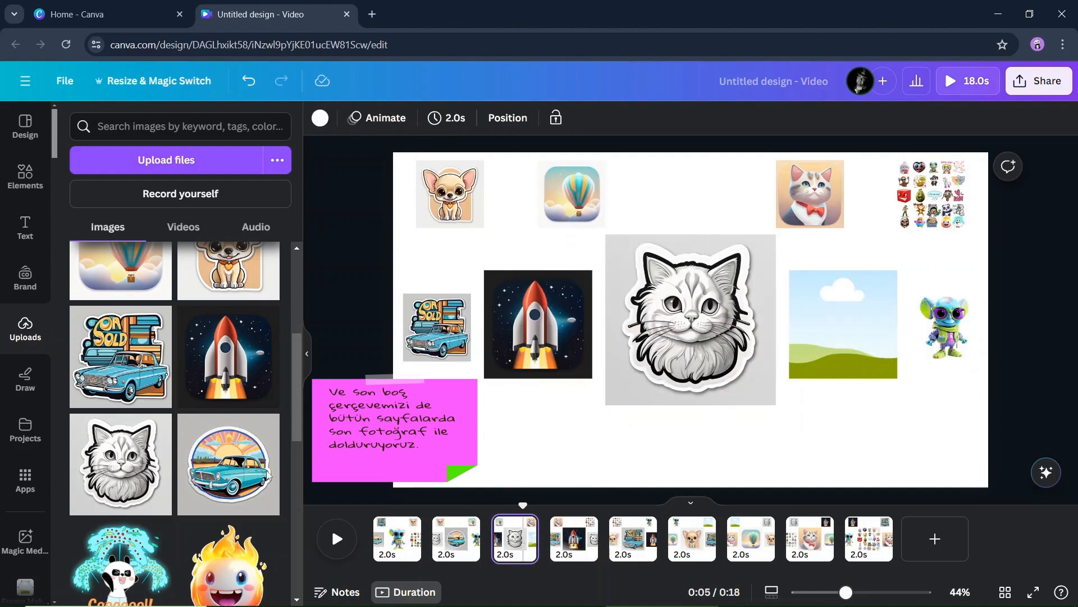
pyautogui.click(268, 474)
pyautogui.moveTo(728, 322); pyautogui.dragTo(842, 325)
pyautogui.click(565, 546)
pyautogui.click(253, 472)
pyautogui.moveTo(713, 323); pyautogui.dragTo(944, 327)
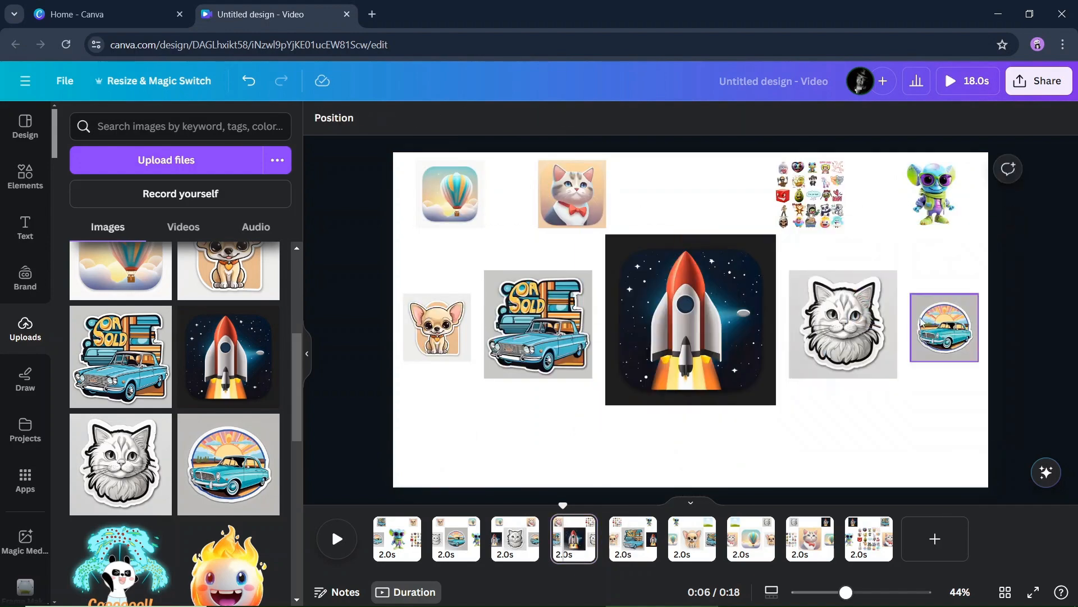
# - Place the round blue car image in the back row's outer-right frame on page 5 and inner-right frame on page 6
pyautogui.click(635, 548)
pyautogui.click(253, 472)
pyautogui.moveTo(694, 325); pyautogui.dragTo(589, 188)
pyautogui.click(693, 545)
pyautogui.click(250, 472)
# - Place the round blue car image in the back row's inner-left frame on page 7, outer-left frame on page 8 and the far-left front frame on page 9
pyautogui.click(750, 545)
pyautogui.click(250, 472)
pyautogui.click(809, 545)
pyautogui.click(250, 471)
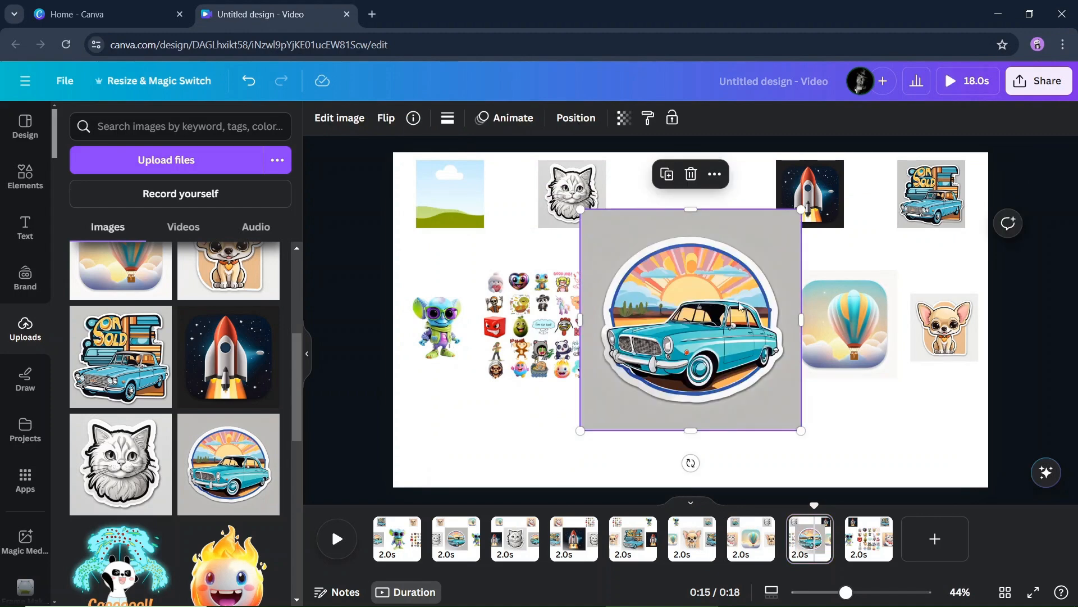
pyautogui.moveTo(702, 320); pyautogui.dragTo(457, 195)
pyautogui.click(867, 545)
pyautogui.click(247, 470)
pyautogui.moveTo(732, 331); pyautogui.dragTo(462, 334)
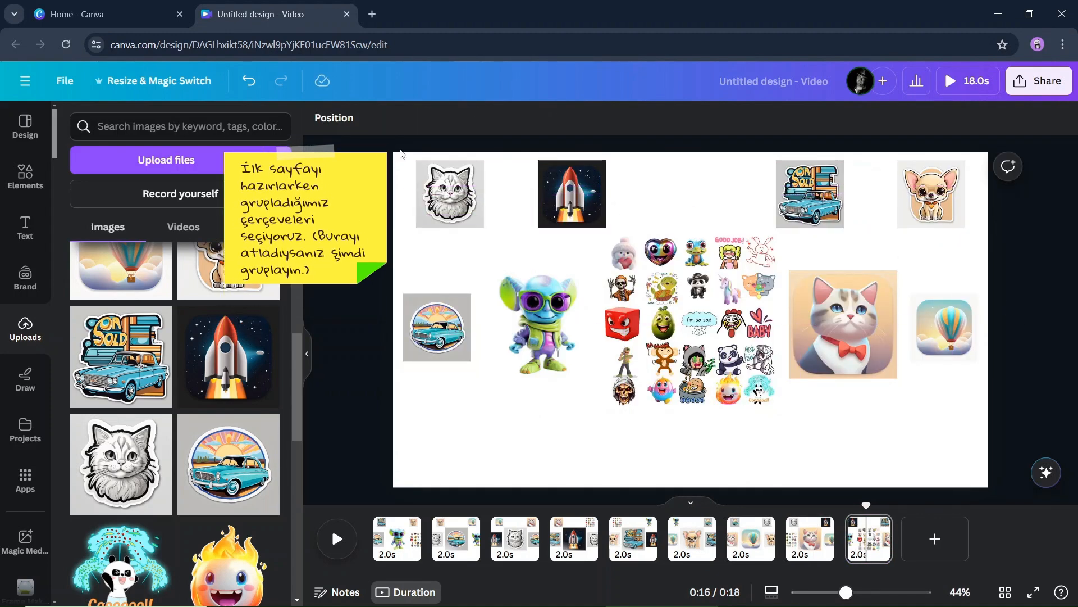
# - On page 9, move the grouped back row down to the middle of the front row and send it to the back
pyautogui.moveTo(411, 194); pyautogui.dragTo(755, 207)
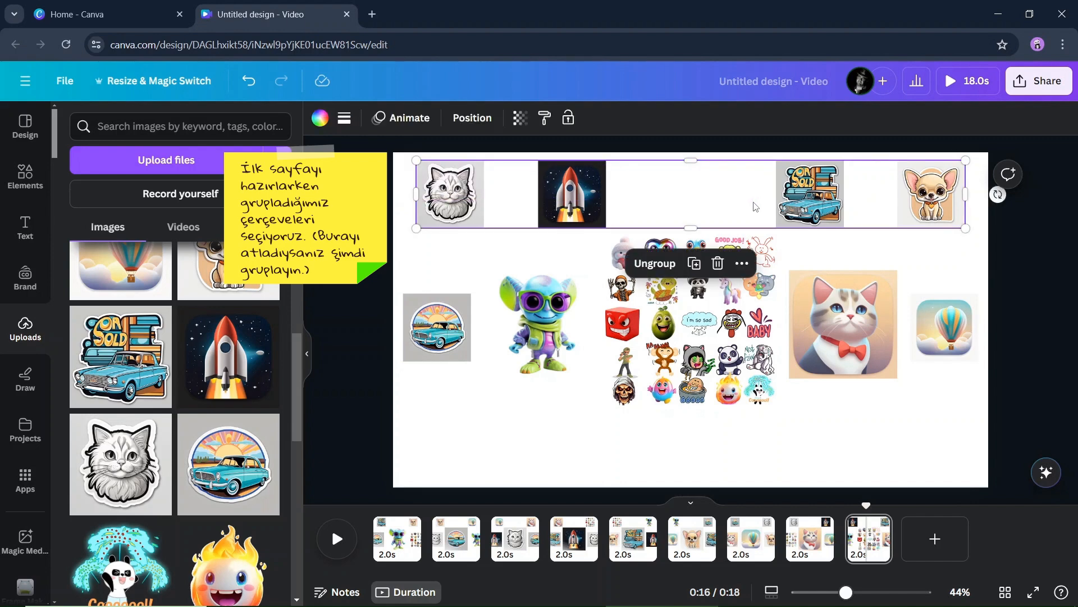
pyautogui.moveTo(755, 205); pyautogui.dragTo(753, 326)
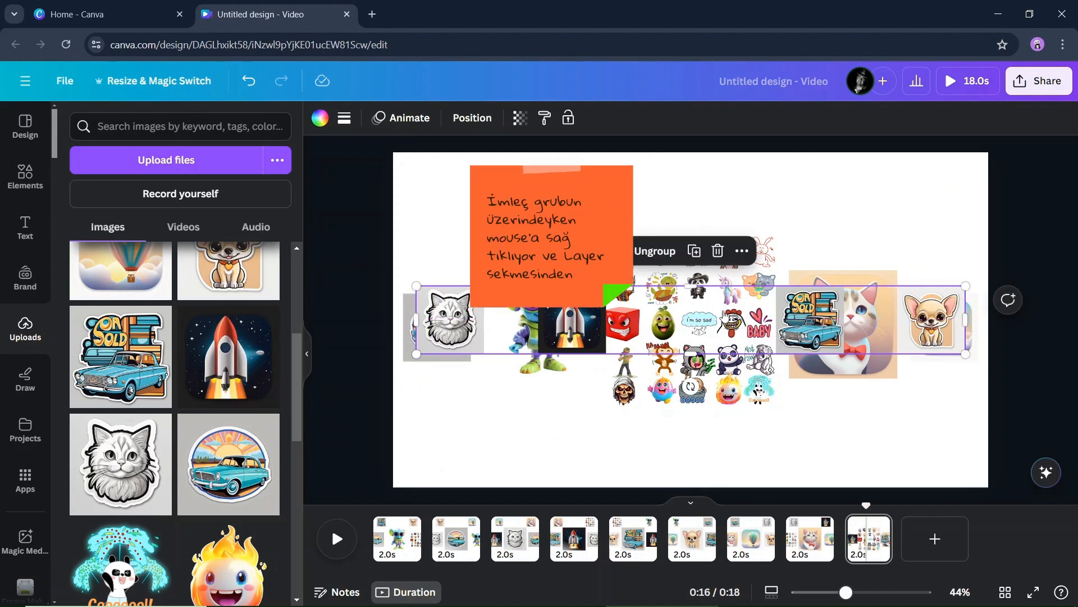
pyautogui.rightClick(724, 316)
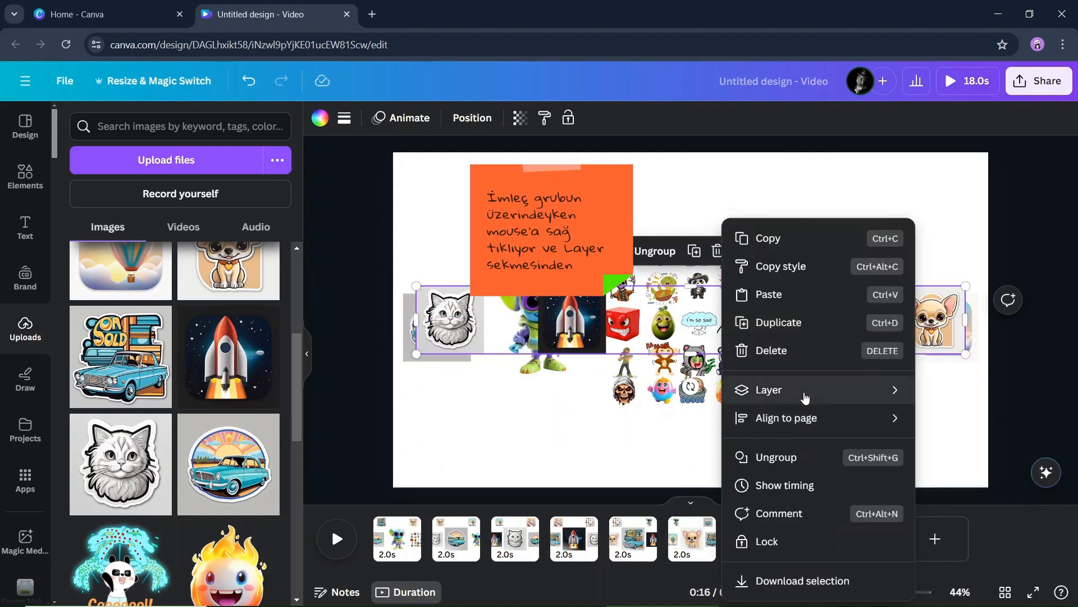
pyautogui.moveTo(803, 395)
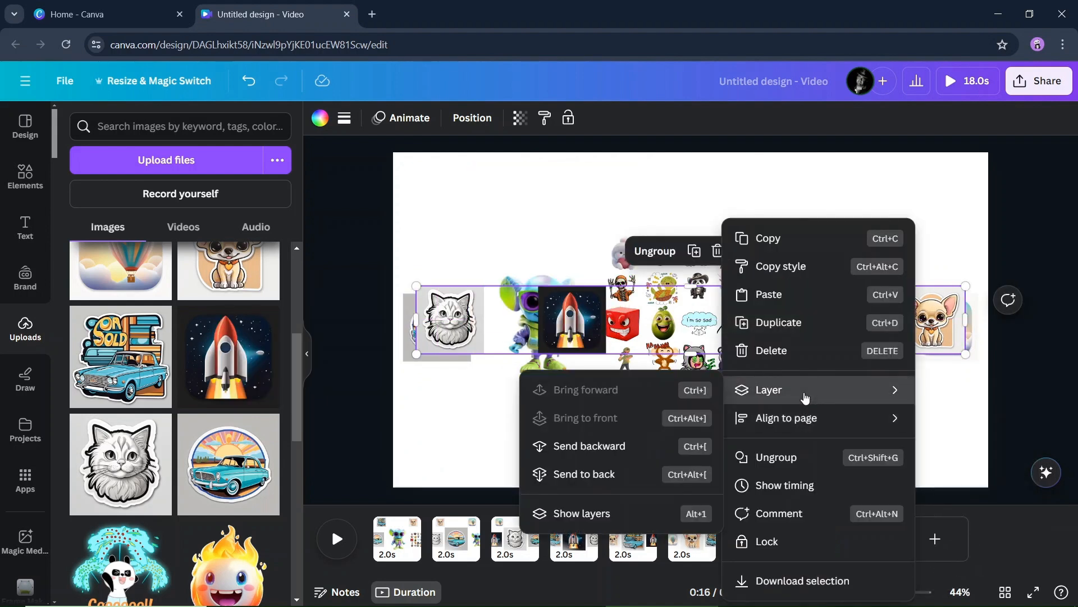
pyautogui.click(638, 473)
pyautogui.click(880, 441)
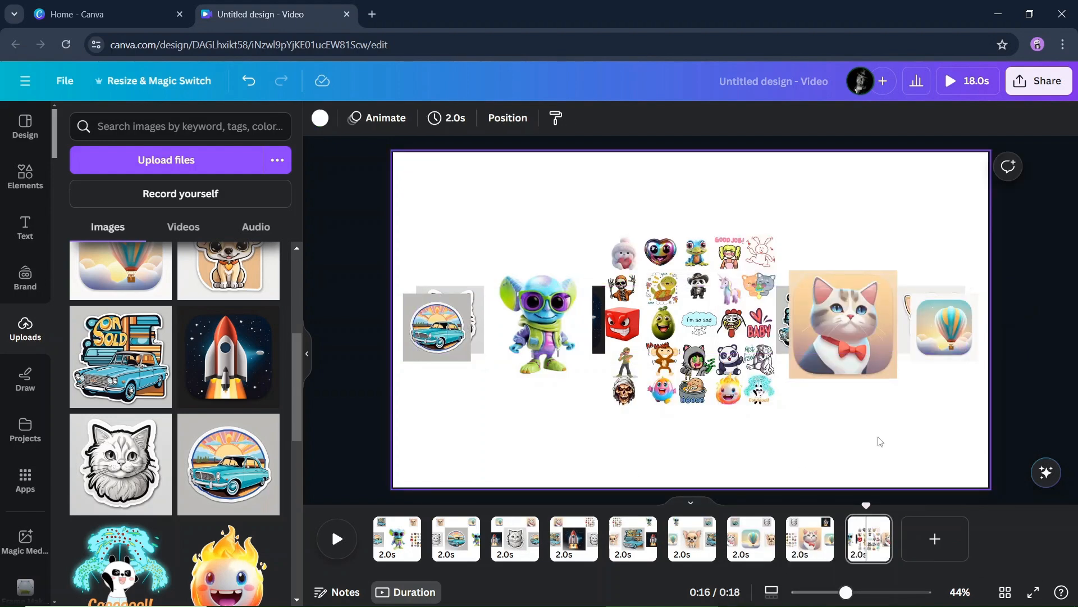
# - On page 2, move the grouped back row down to the middle of the front row and send it to the back
pyautogui.click(462, 553)
pyautogui.moveTo(522, 209); pyautogui.dragTo(526, 342)
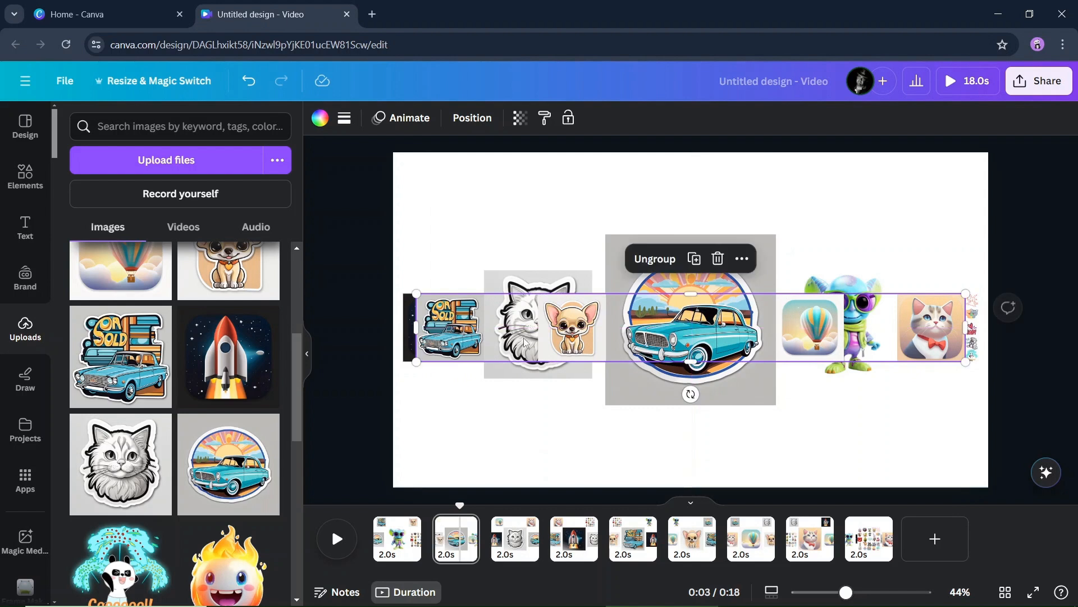
pyautogui.rightClick(611, 330)
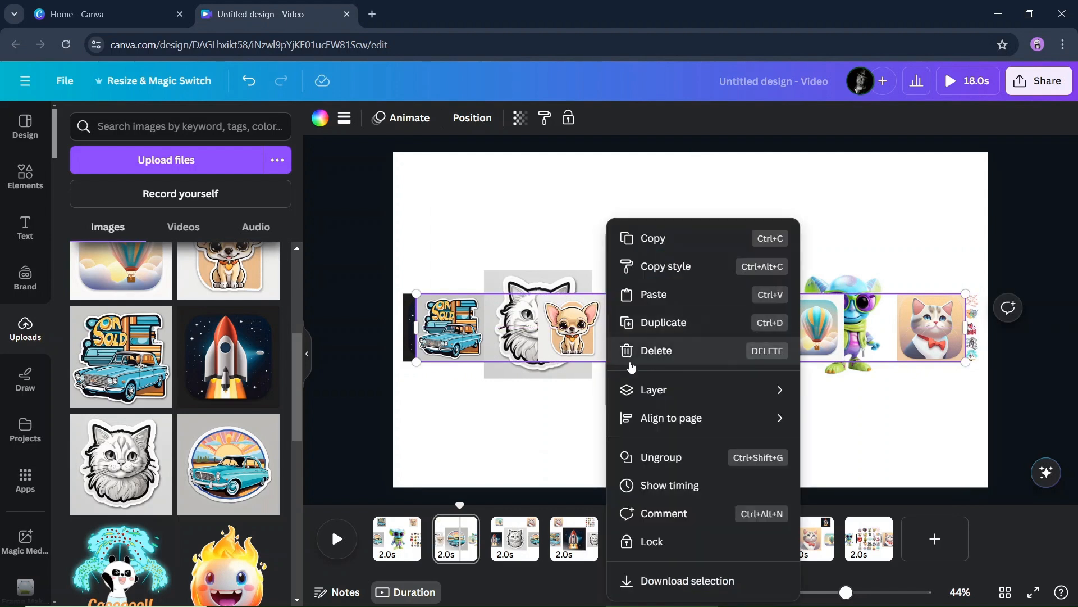
pyautogui.moveTo(672, 389)
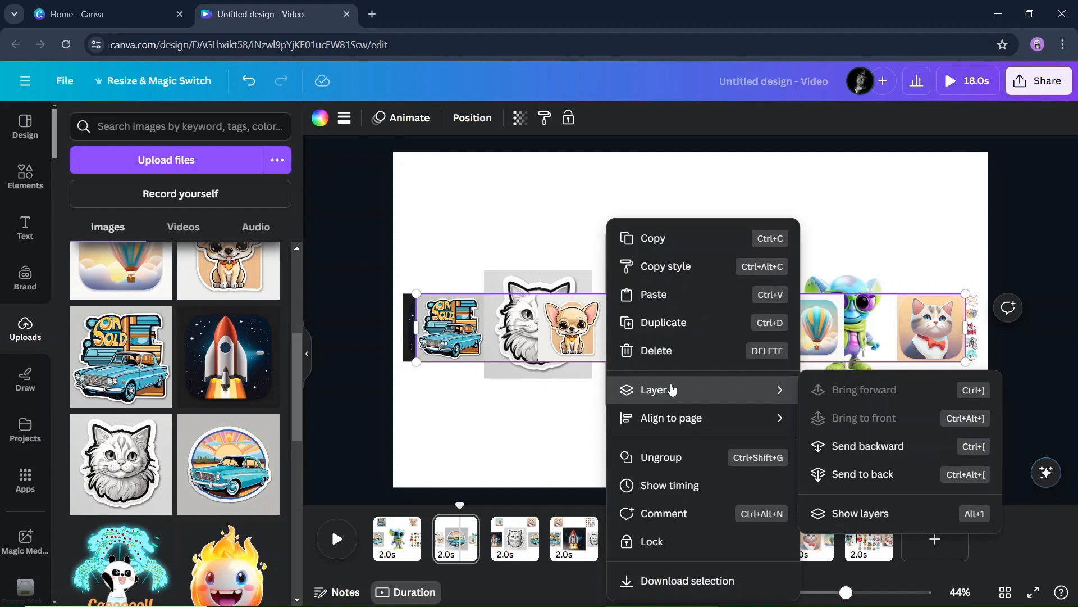
pyautogui.click(855, 484)
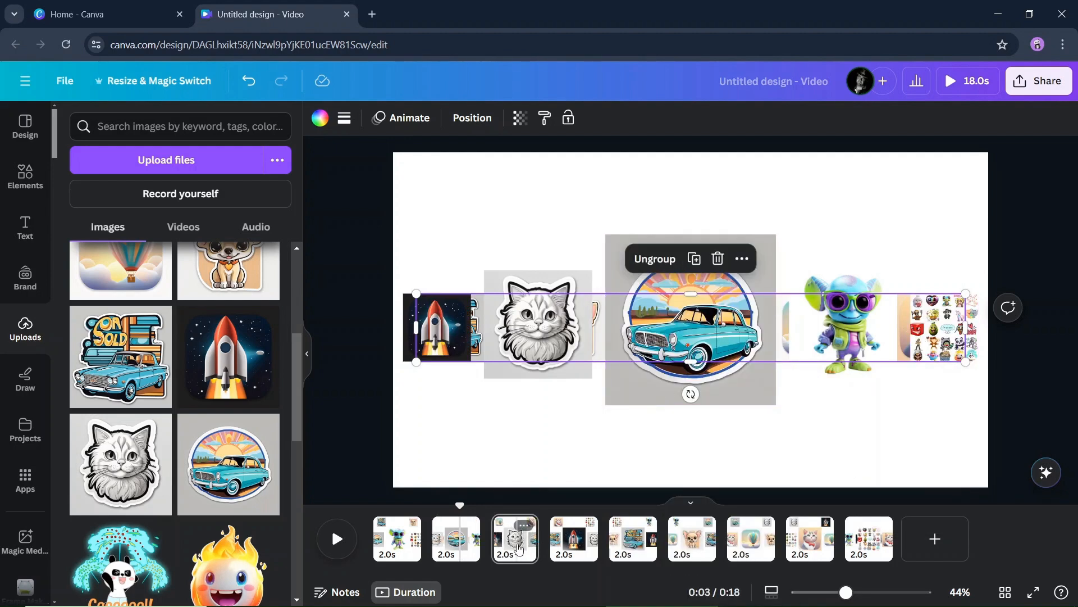
# - On page 3, move the grouped back row down to the middle of the front row and send it to the back
pyautogui.click(518, 548)
pyautogui.moveTo(614, 190); pyautogui.dragTo(610, 318)
pyautogui.rightClick(610, 318)
pyautogui.moveTo(715, 388)
pyautogui.click(855, 474)
# - On page 4, move the grouped back row down to the middle of the front row and send it to the back
pyautogui.click(572, 543)
pyautogui.click(596, 186)
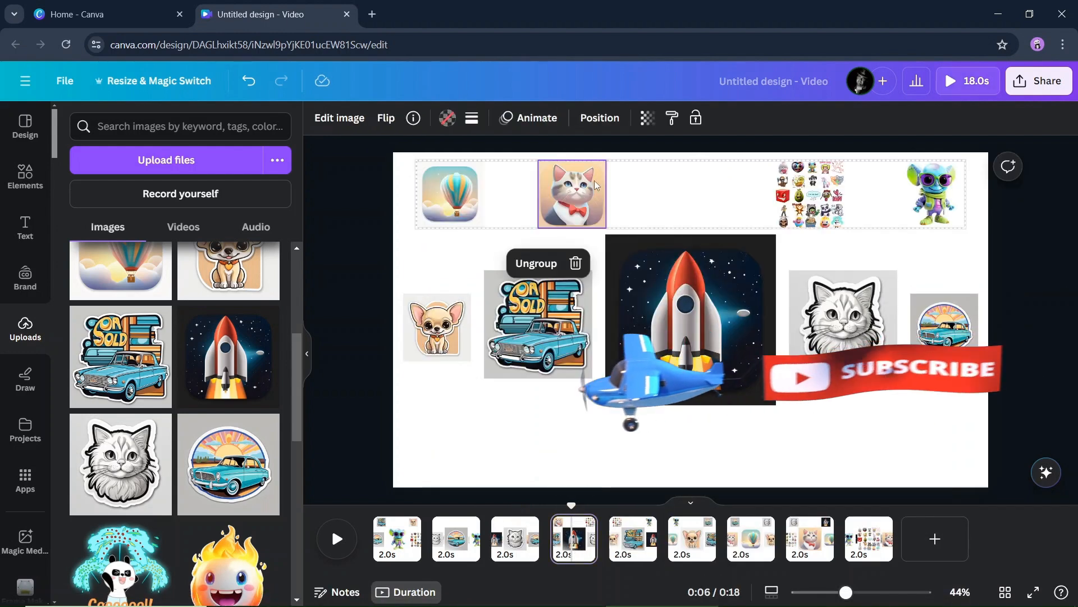
pyautogui.moveTo(596, 185); pyautogui.dragTo(597, 315)
pyautogui.rightClick(596, 315)
pyautogui.moveTo(690, 333)
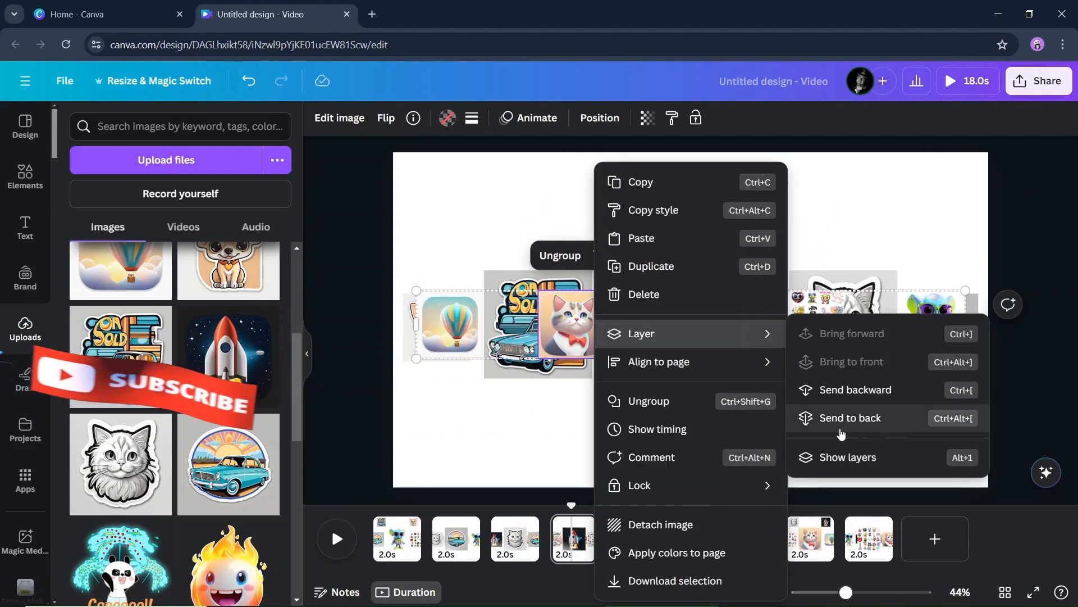
pyautogui.click(841, 433)
# - On page 5, move the grouped back row down to the middle of the front row and send it to the back
pyautogui.click(633, 539)
pyautogui.moveTo(573, 193); pyautogui.dragTo(573, 304)
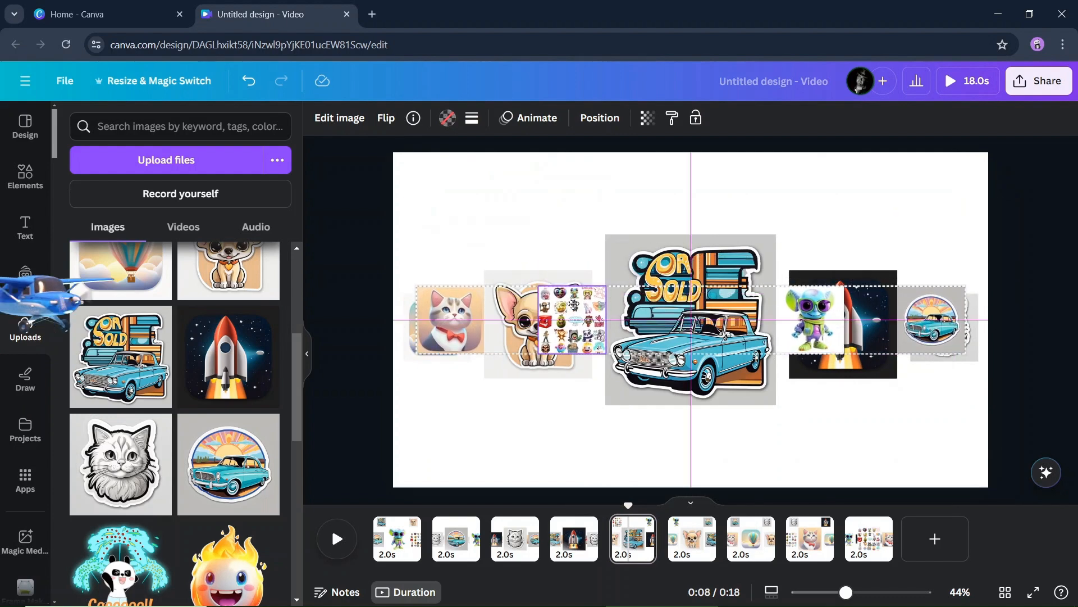
pyautogui.rightClick(574, 303)
pyautogui.moveTo(611, 332)
pyautogui.click(845, 424)
# - On page 6, move the grouped back row down to the middle of the front row and send it to the back
pyautogui.click(692, 538)
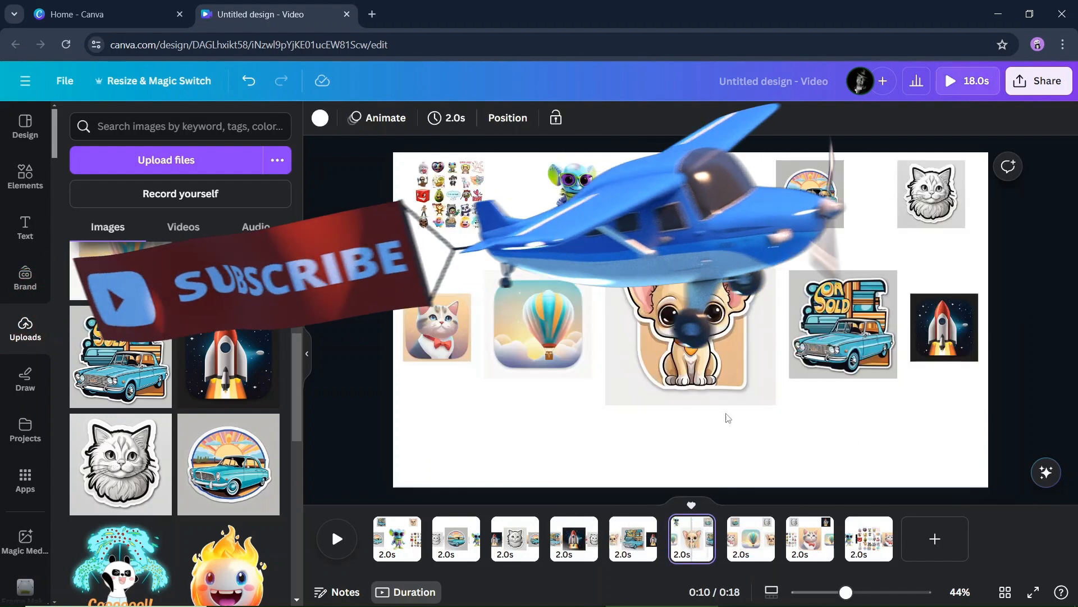
pyautogui.moveTo(593, 191); pyautogui.dragTo(593, 315)
pyautogui.rightClick(593, 314)
pyautogui.moveTo(640, 333)
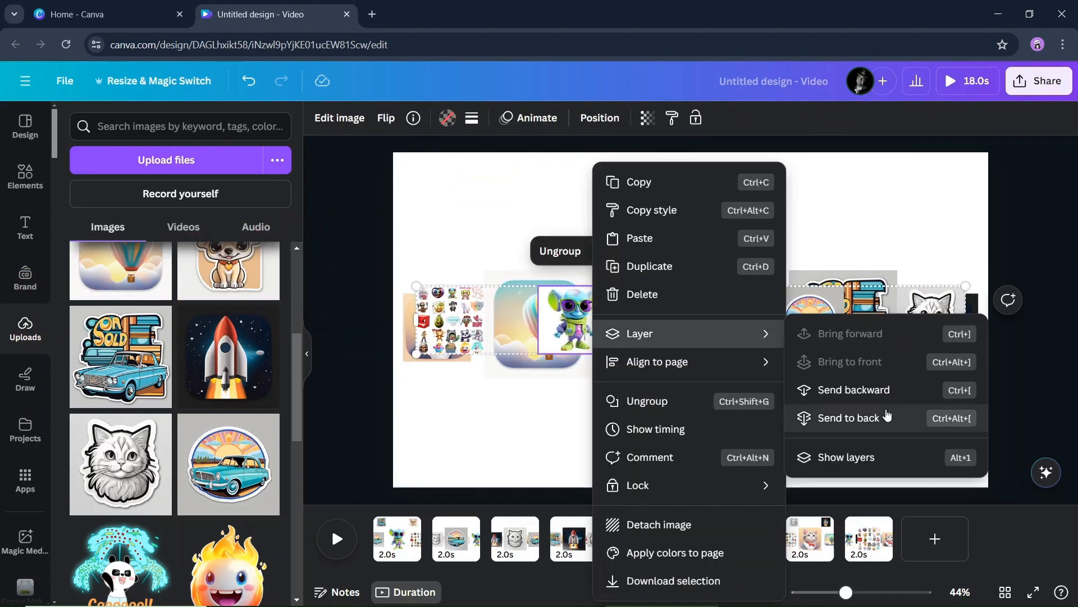
pyautogui.click(887, 417)
# - On page 7, move the grouped back row down to the middle of the front row and send it to the back
pyautogui.click(752, 538)
pyautogui.moveTo(589, 193); pyautogui.dragTo(589, 310)
pyautogui.rightClick(590, 311)
pyautogui.moveTo(684, 334)
pyautogui.click(863, 422)
# - On page 8, move the grouped back row down to the middle of the front row and send it to the back
pyautogui.click(816, 550)
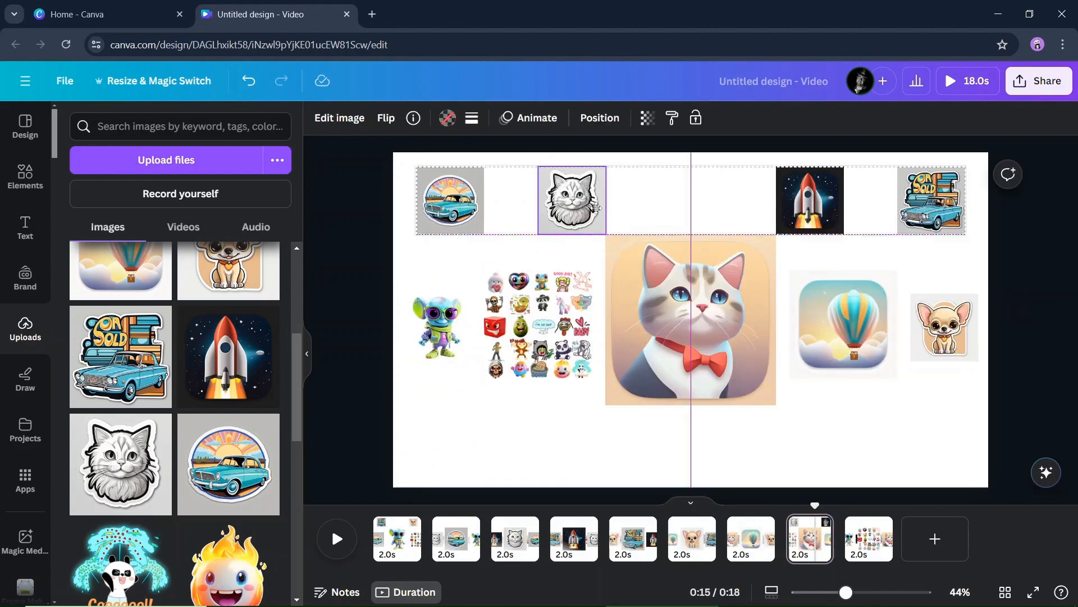
pyautogui.moveTo(596, 194); pyautogui.dragTo(596, 315)
pyautogui.rightClick(595, 314)
pyautogui.click(854, 417)
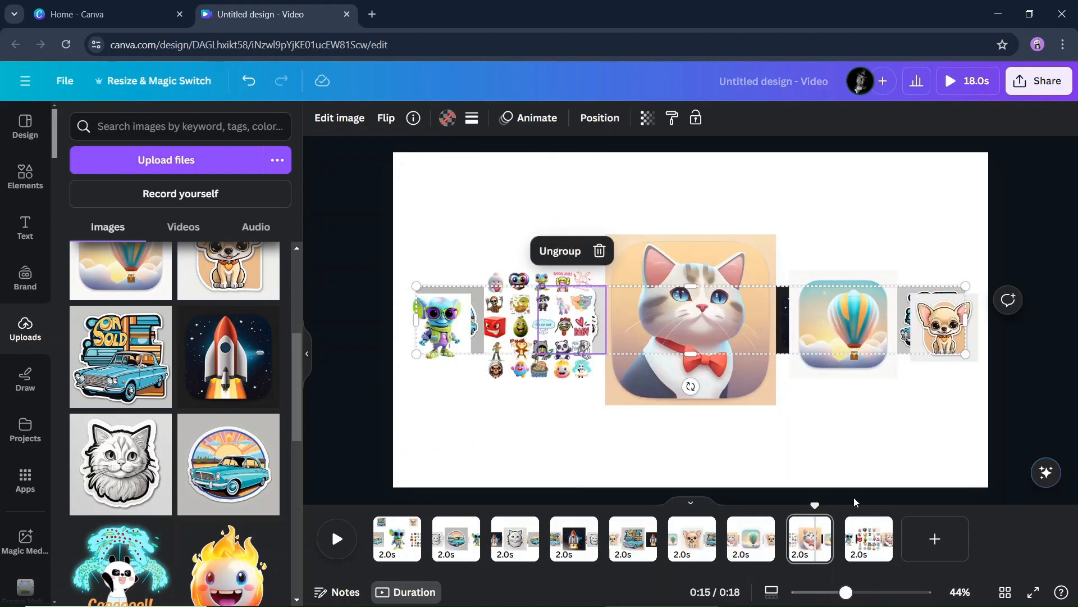
pyautogui.click(869, 538)
# - On page 1, move the grouped back row down over the front row and try sending it to the back
pyautogui.click(403, 543)
pyautogui.moveTo(468, 175); pyautogui.dragTo(472, 302)
pyautogui.rightClick(472, 301)
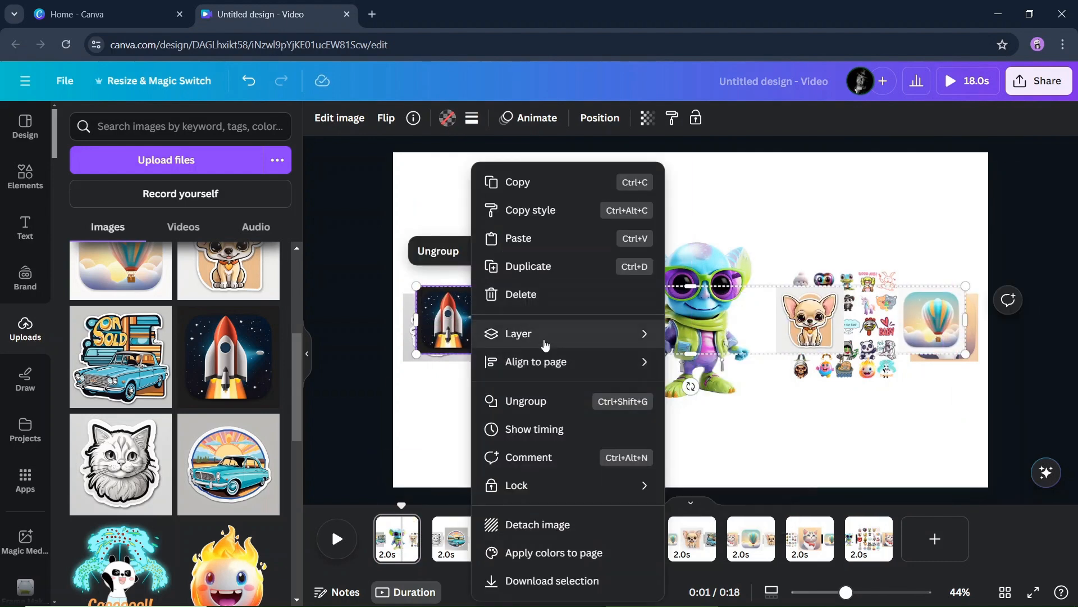
pyautogui.moveTo(545, 344)
pyautogui.click(750, 418)
pyautogui.hotkey('ctrl', 'z')
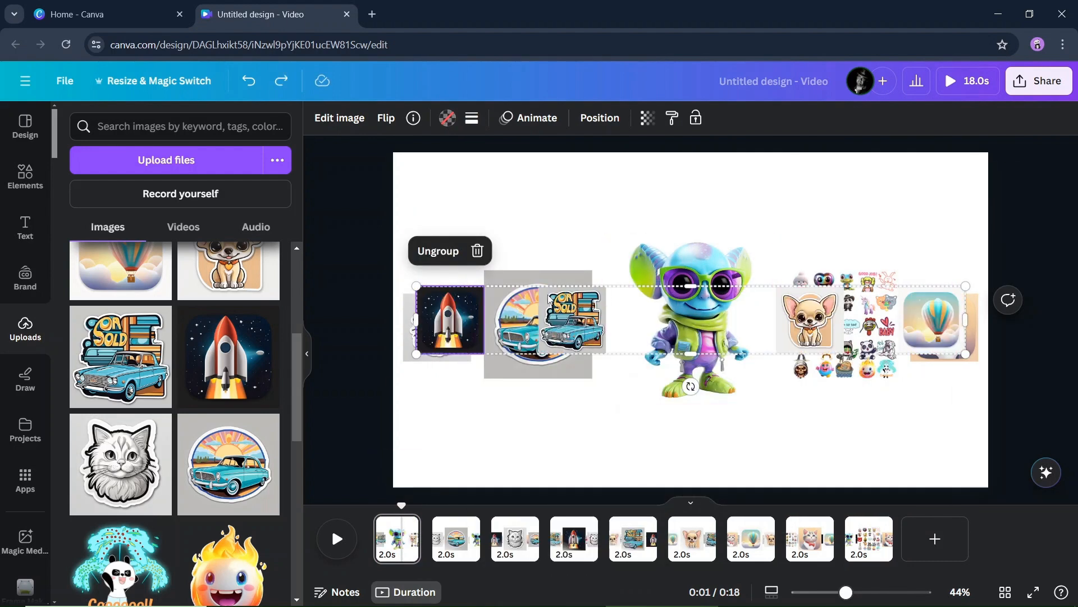
# - Nudge page 1's grouped back row slightly lower and send it behind the front row
pyautogui.moveTo(596, 316); pyautogui.dragTo(597, 320)
pyautogui.rightClick(595, 320)
pyautogui.moveTo(663, 335)
pyautogui.click(857, 414)
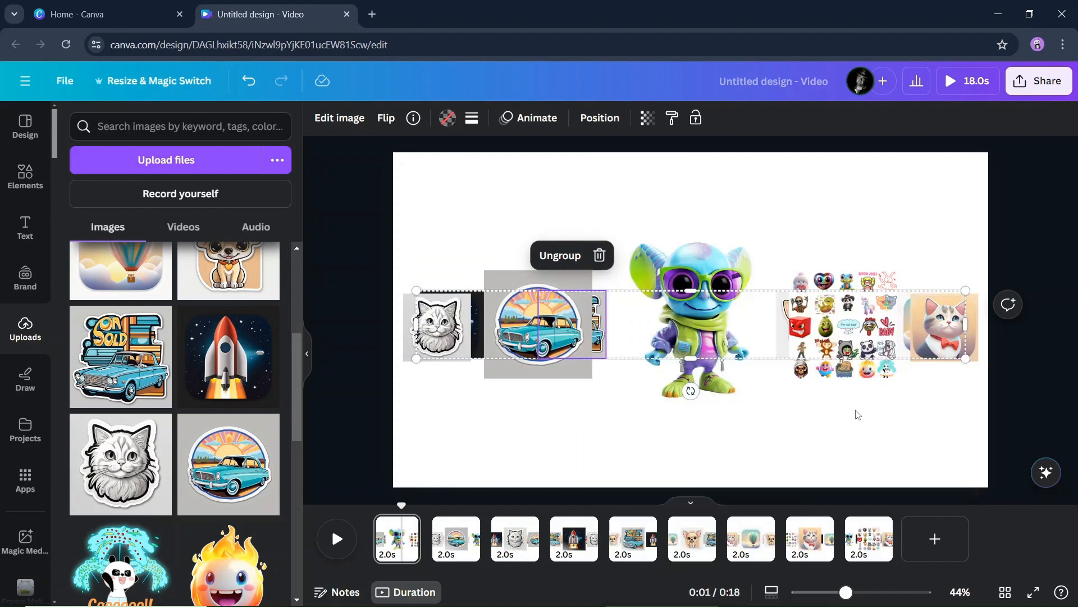
pyautogui.click(826, 185)
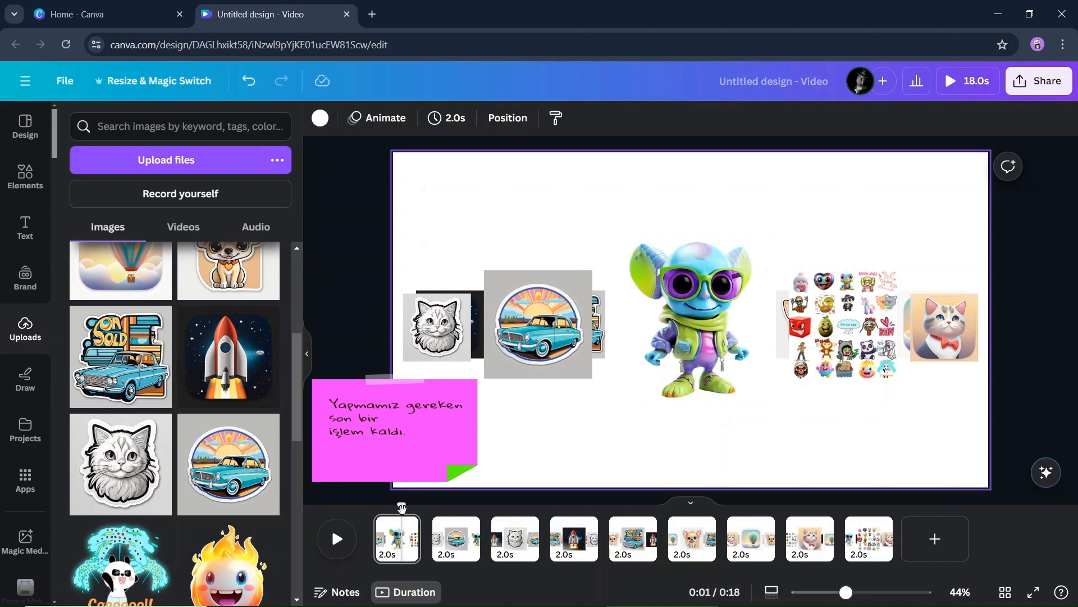
# - Add a Match & Move transition with a 1-second duration between pages 1 and 2 and apply it between all pages
pyautogui.click(435, 551)
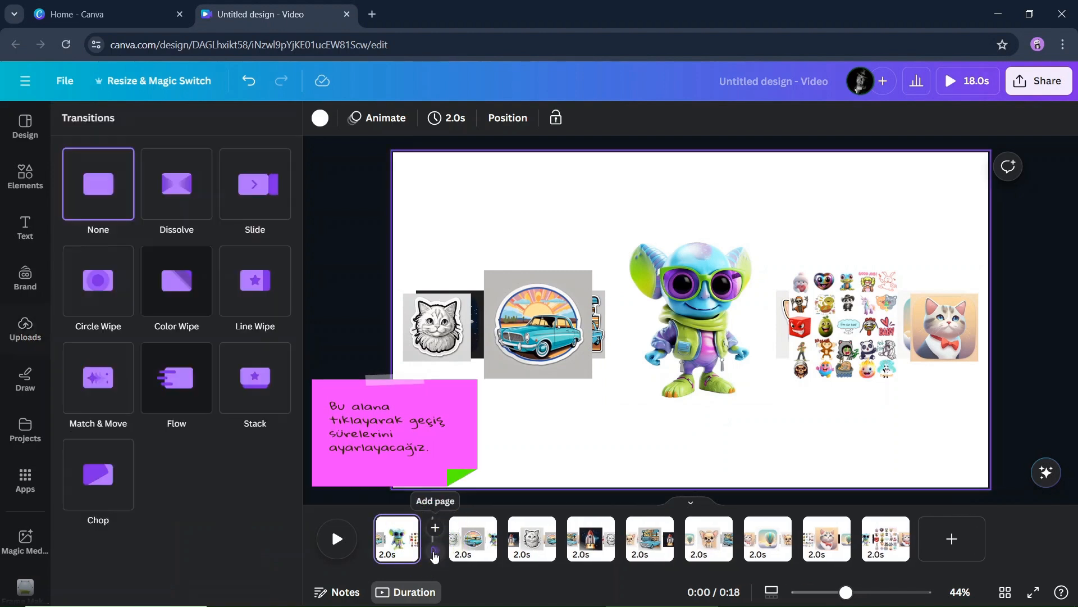
pyautogui.click(106, 392)
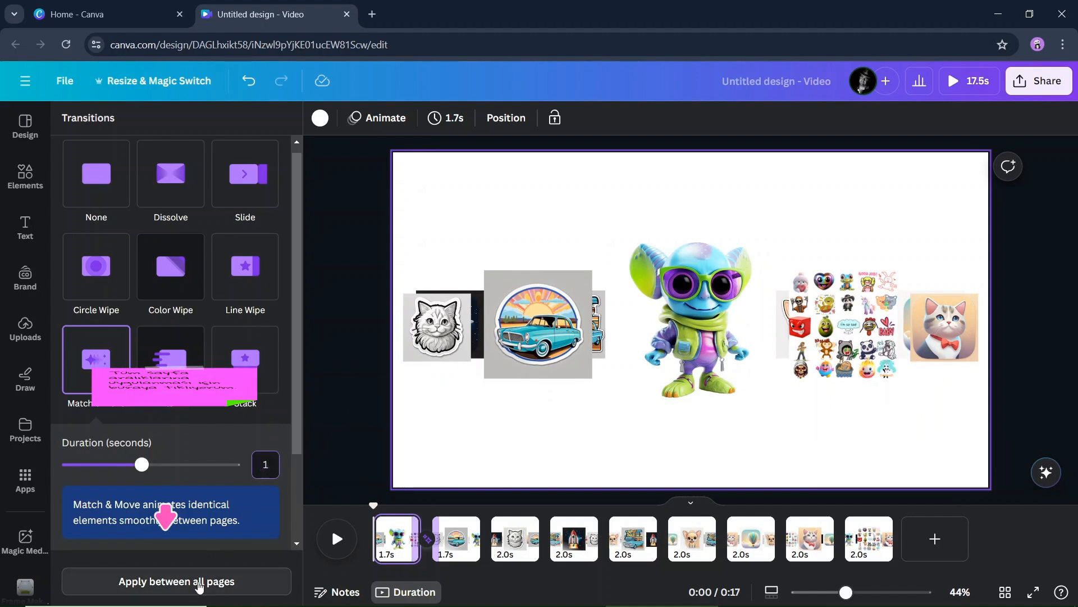
pyautogui.click(236, 581)
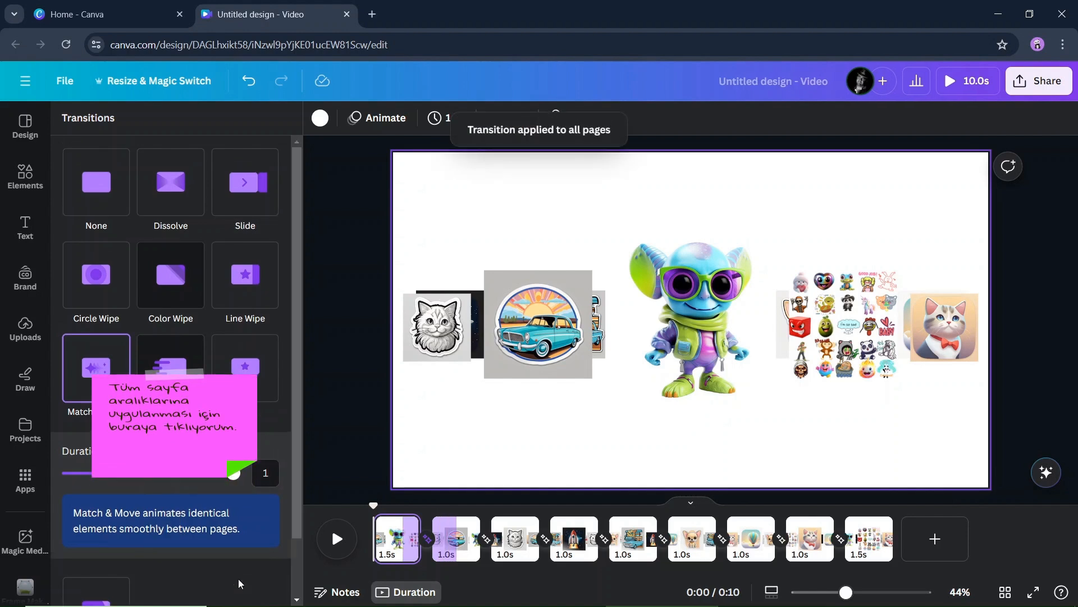
# - Play the carousel video in the editor and in the enlarged preview to check the transitions, and close the preview
pyautogui.click(337, 538)
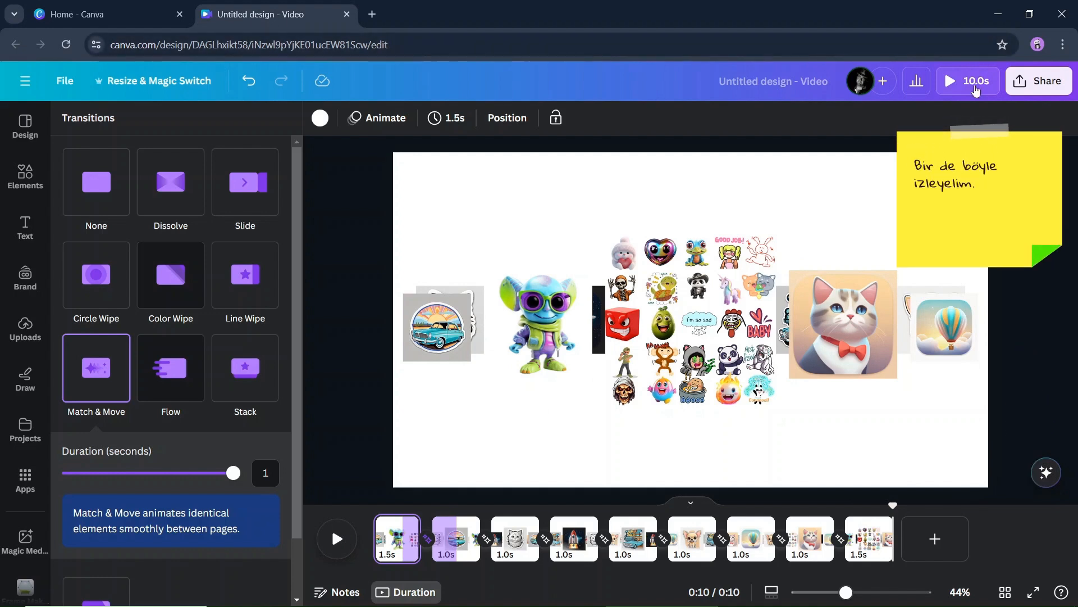
pyautogui.click(975, 85)
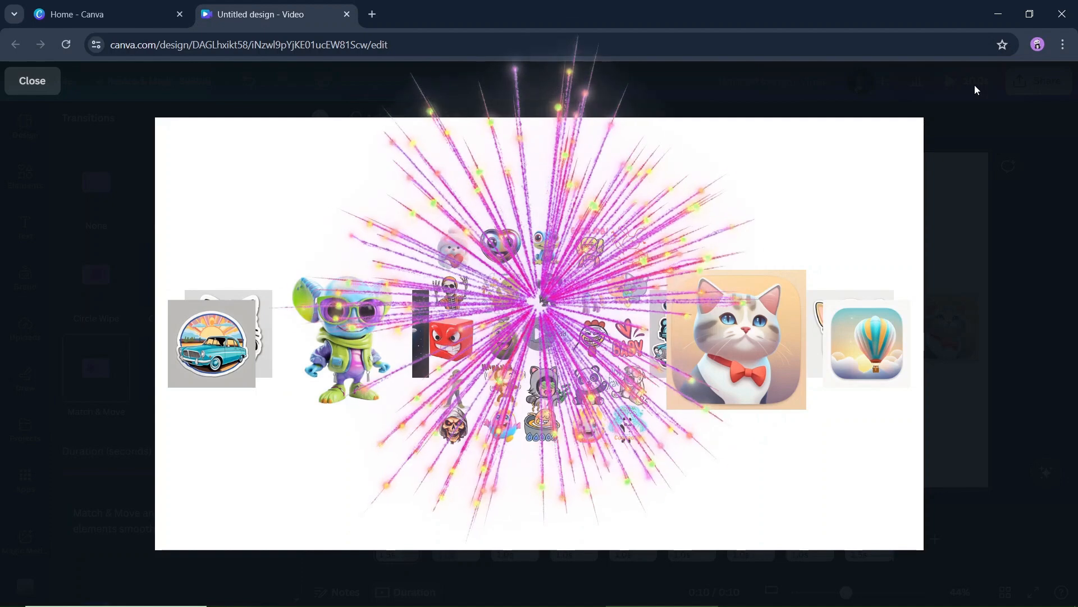
pyautogui.click(9, 90)
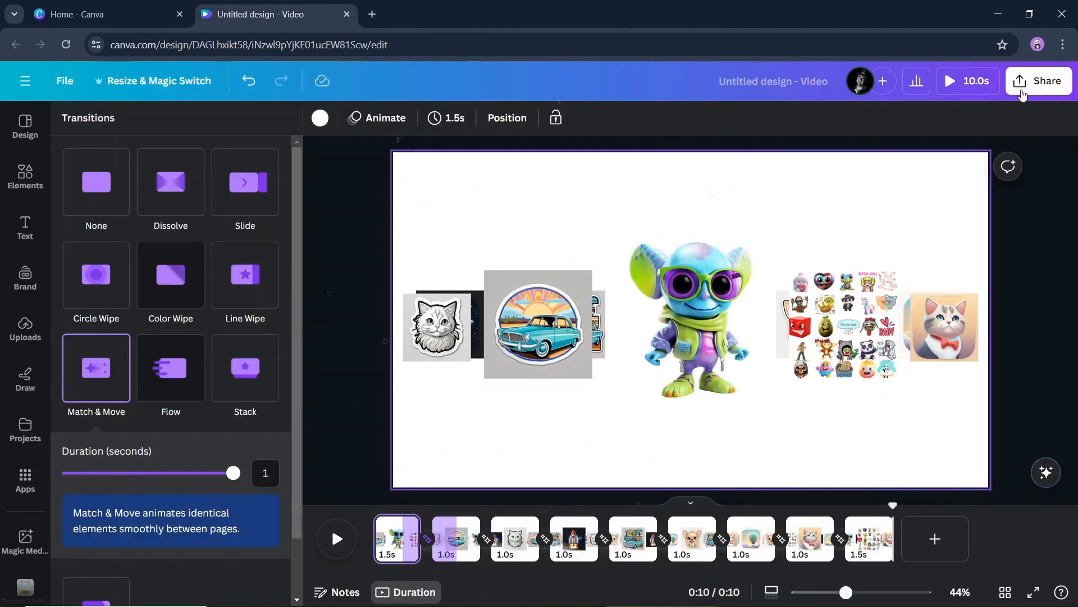
# - Open the download settings for exporting all nine pages as an MP4 video
pyautogui.click(1022, 94)
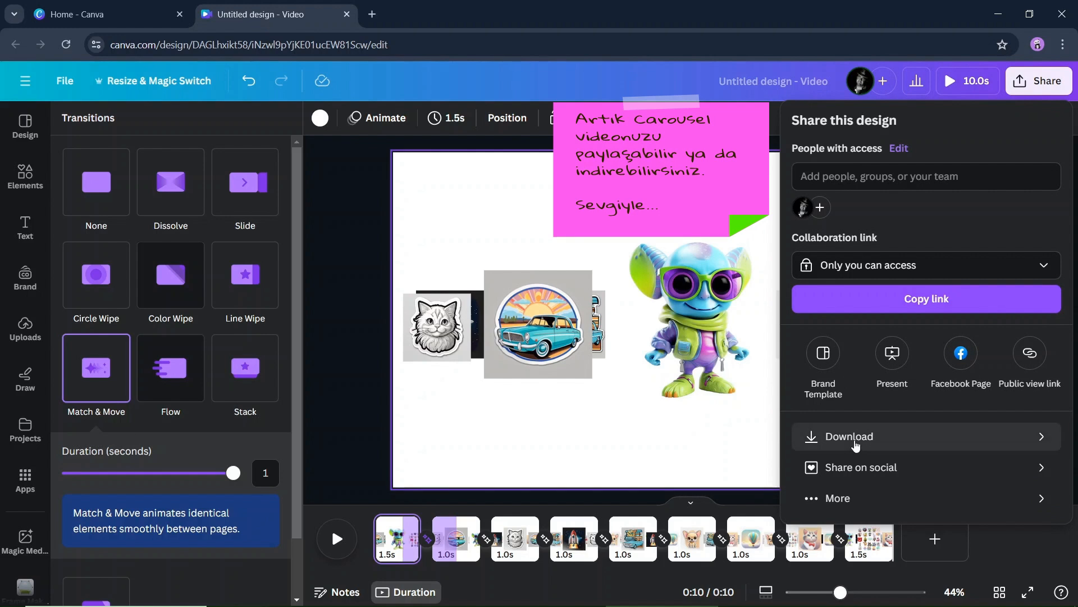
pyautogui.click(857, 439)
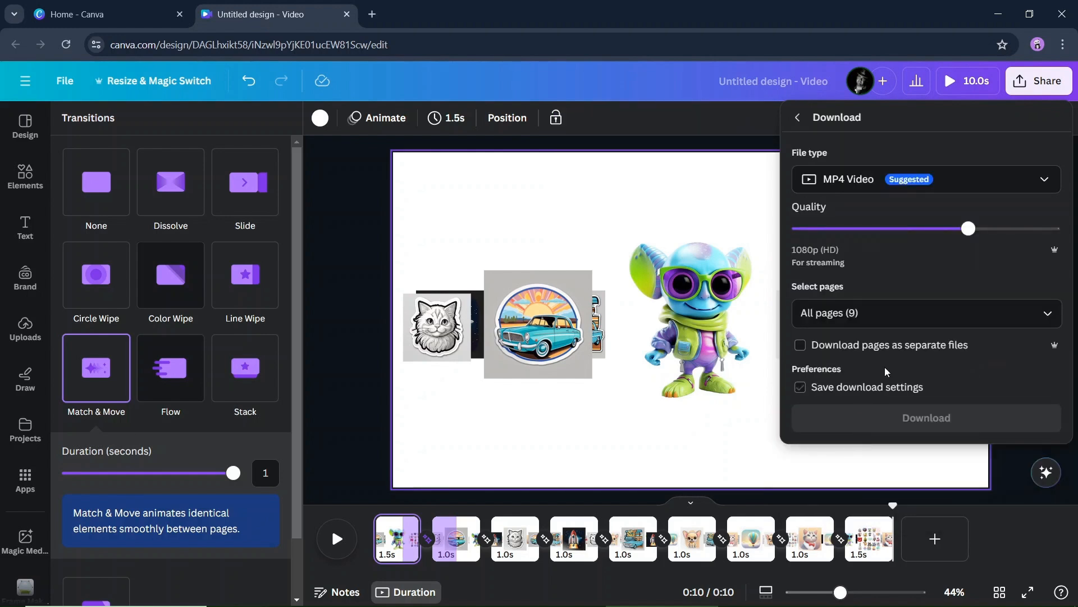